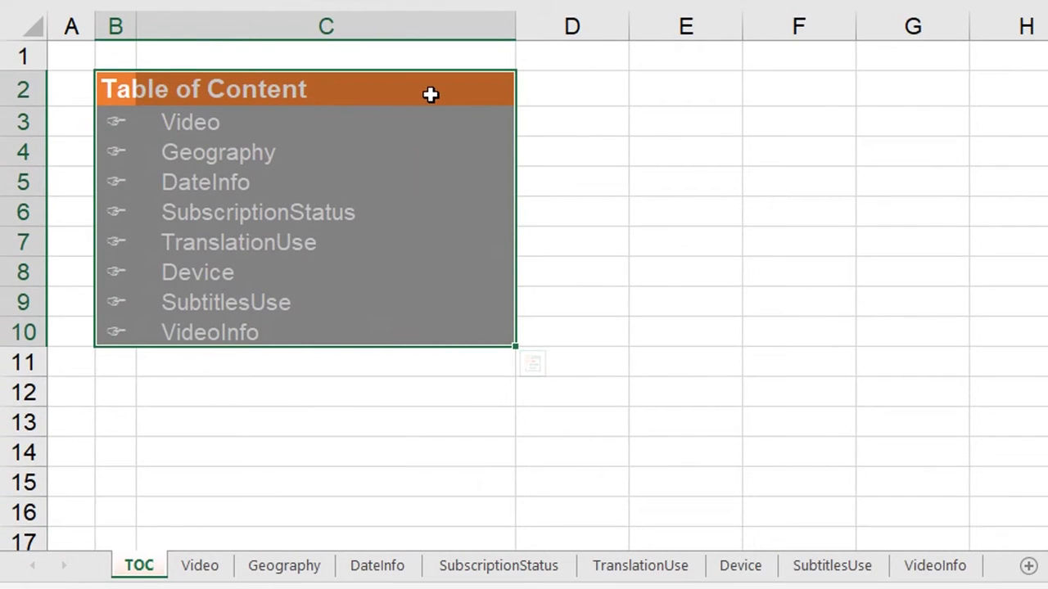
# Check the sheet navigation by viewing Device from its tab and contents link, plus VideoInfo, returning to TOC
pyautogui.click(430, 94)
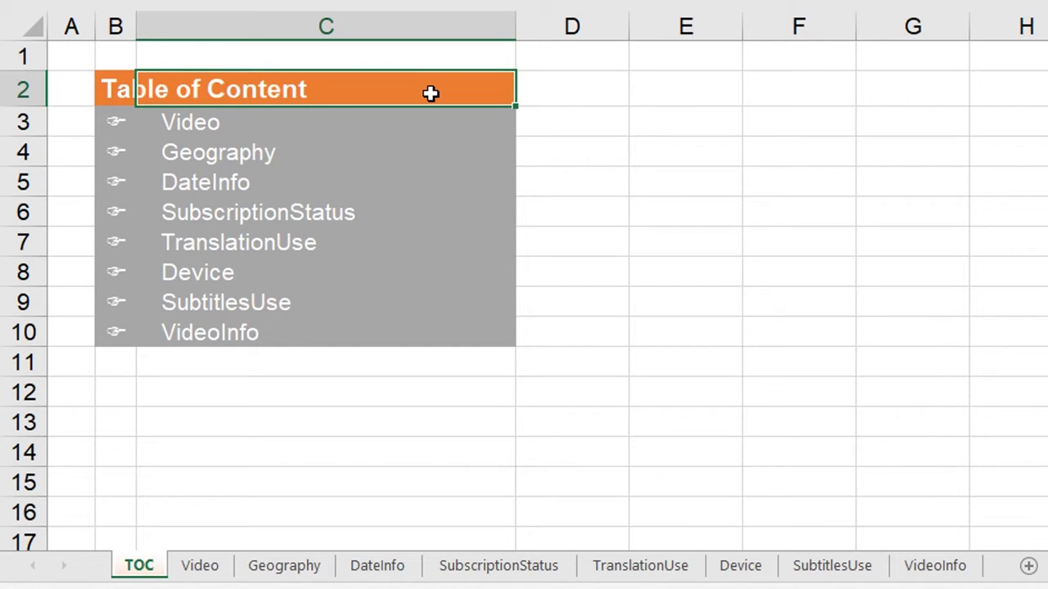
pyautogui.click(537, 87)
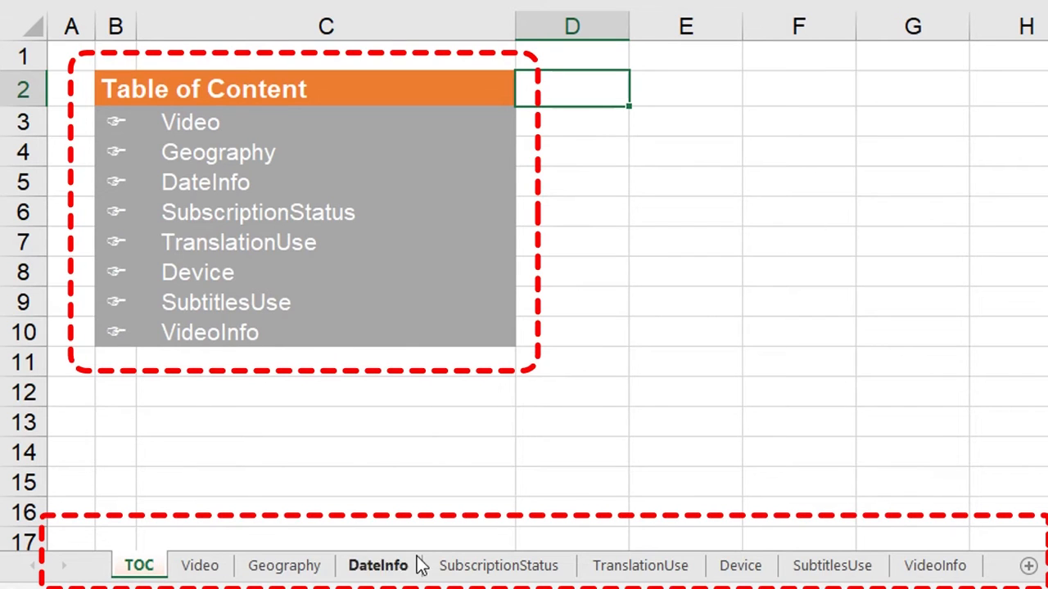
pyautogui.click(733, 568)
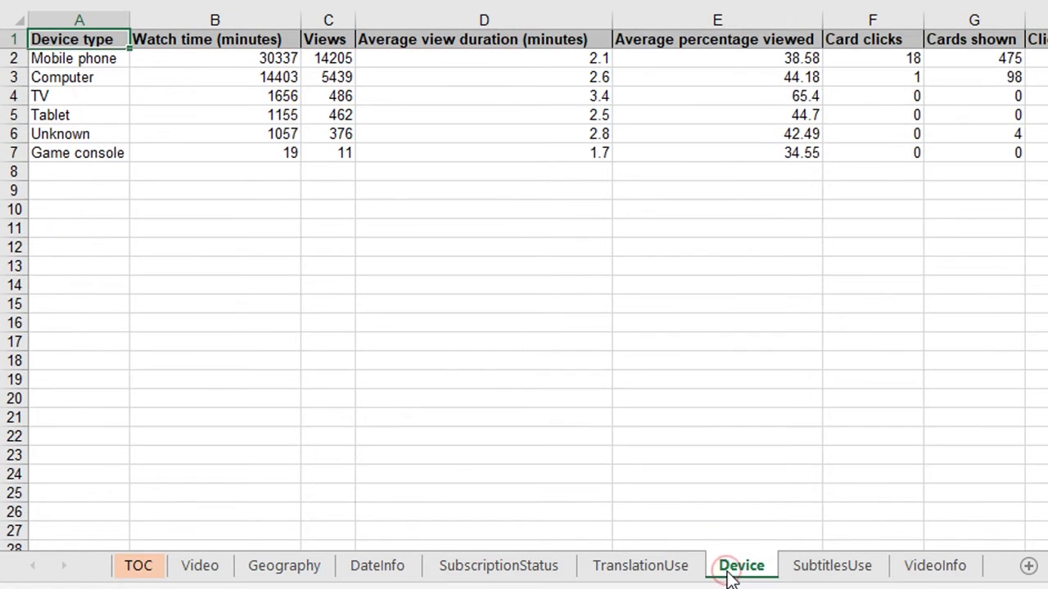
pyautogui.click(139, 568)
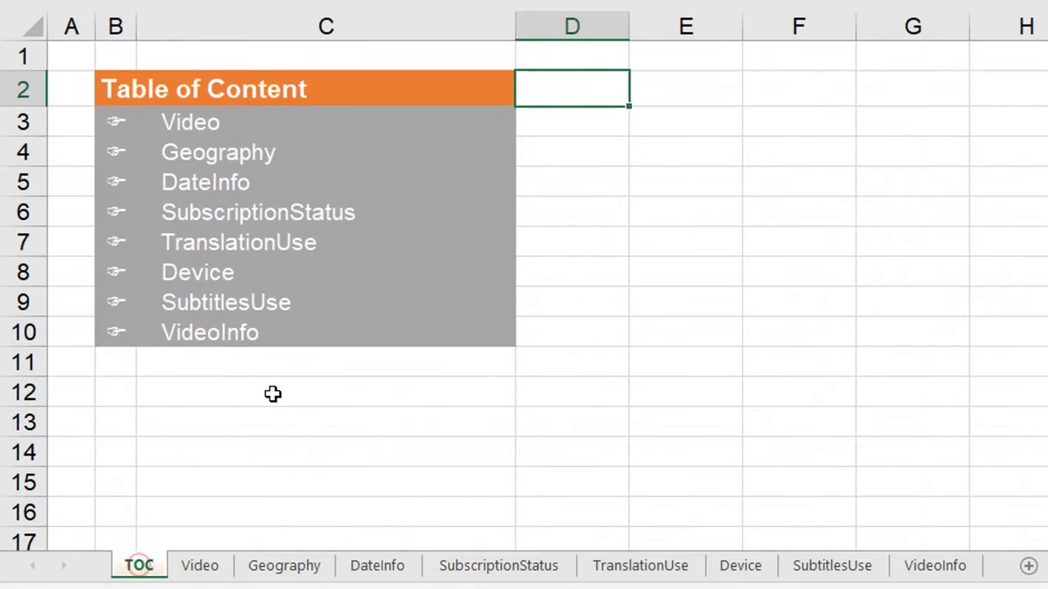
pyautogui.click(197, 277)
pyautogui.click(196, 278)
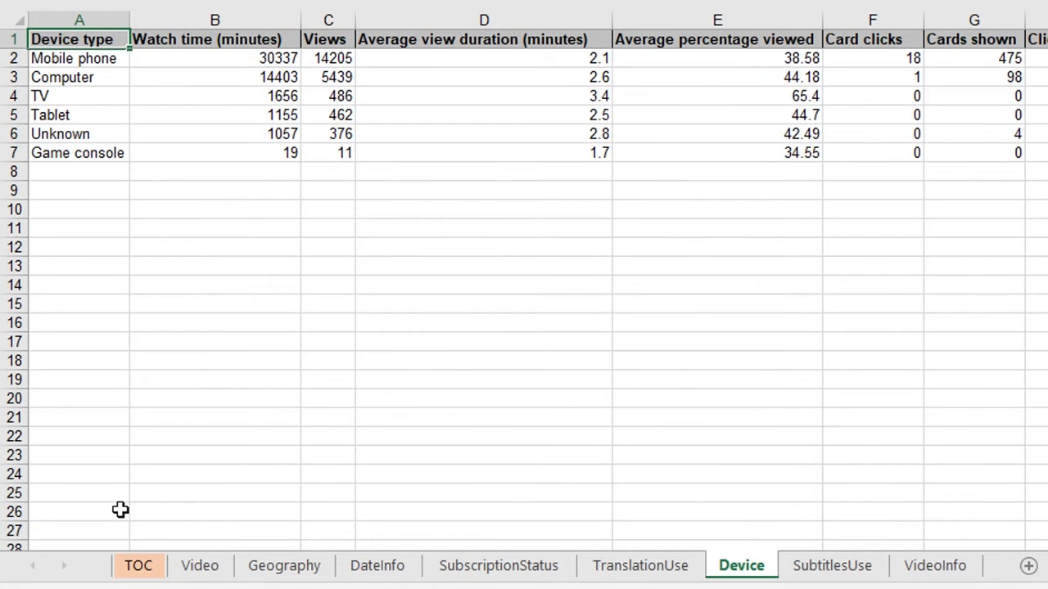
pyautogui.click(139, 568)
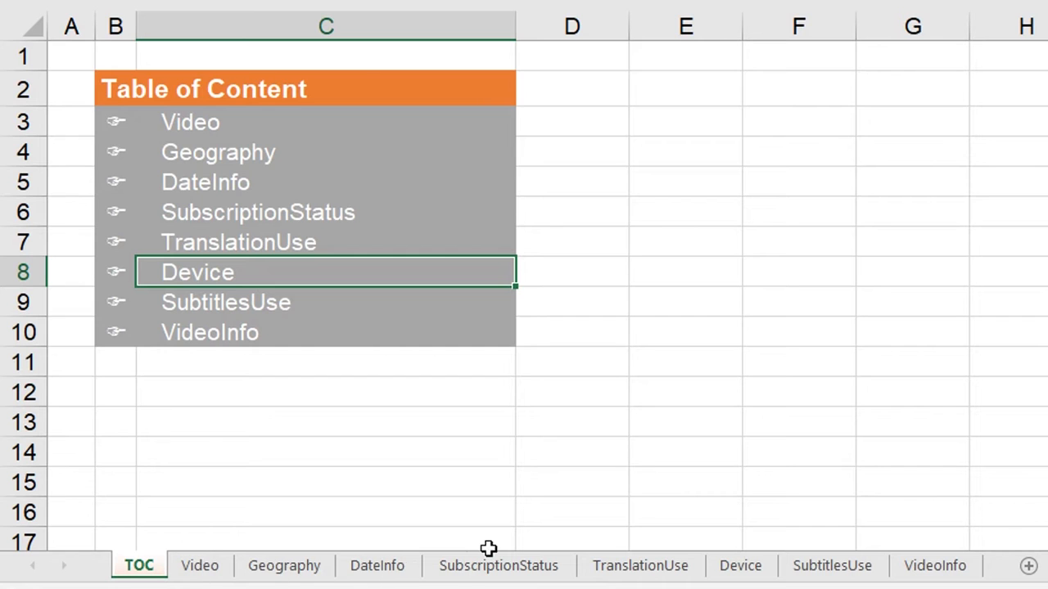
pyautogui.click(901, 571)
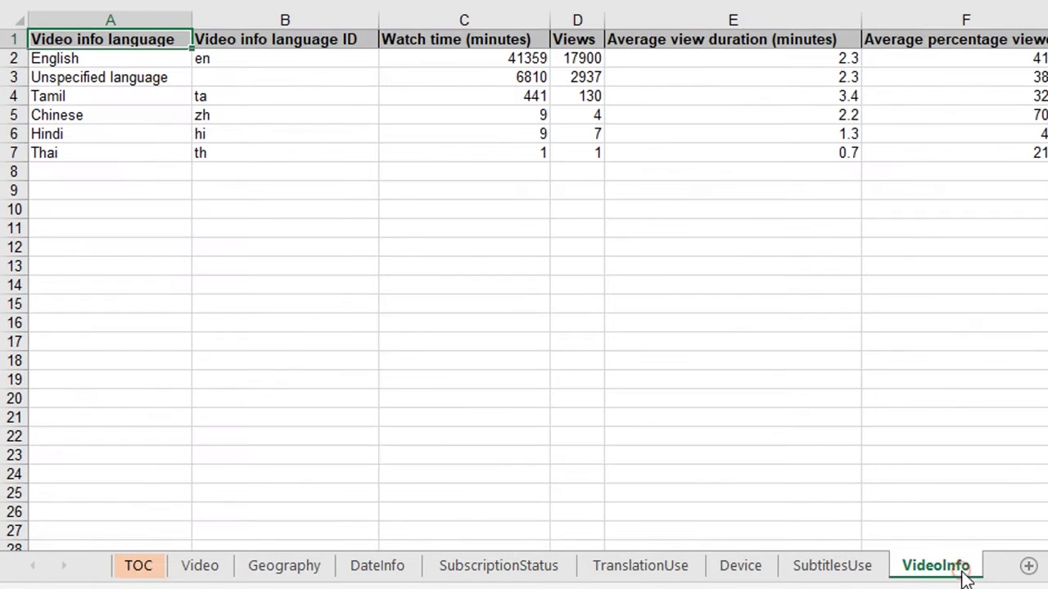
pyautogui.click(145, 565)
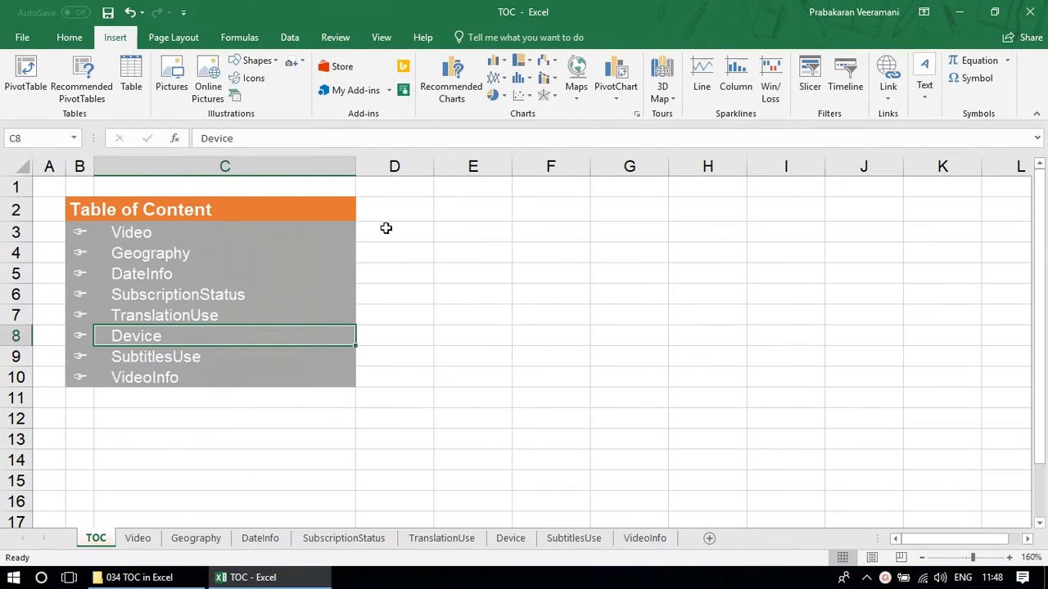
# Clear the sheet names listed under the Table of Content heading, covering the range C3:D10
pyautogui.moveTo(386, 229); pyautogui.dragTo(218, 375)
pyautogui.press('Delete')
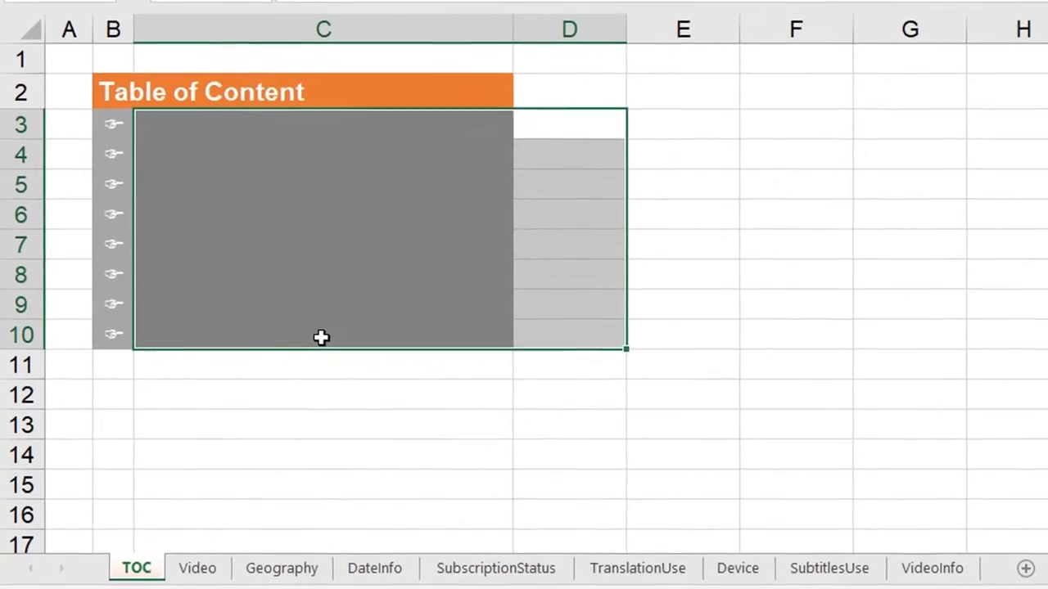
pyautogui.click(572, 127)
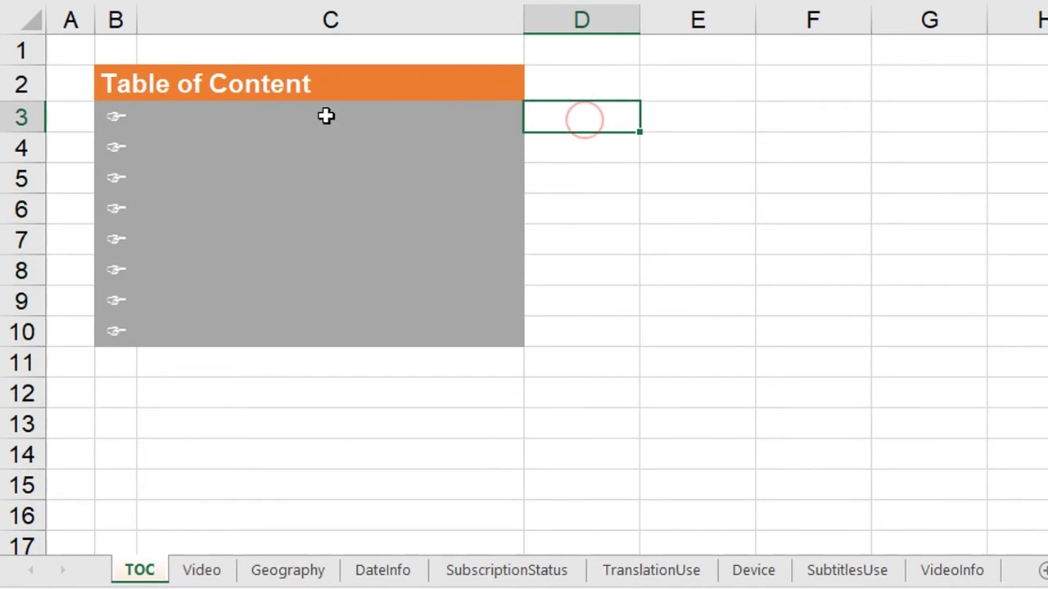
# Start a hyperlink in cell C3, review the available link types and choose Place in This Document
pyautogui.click(194, 109)
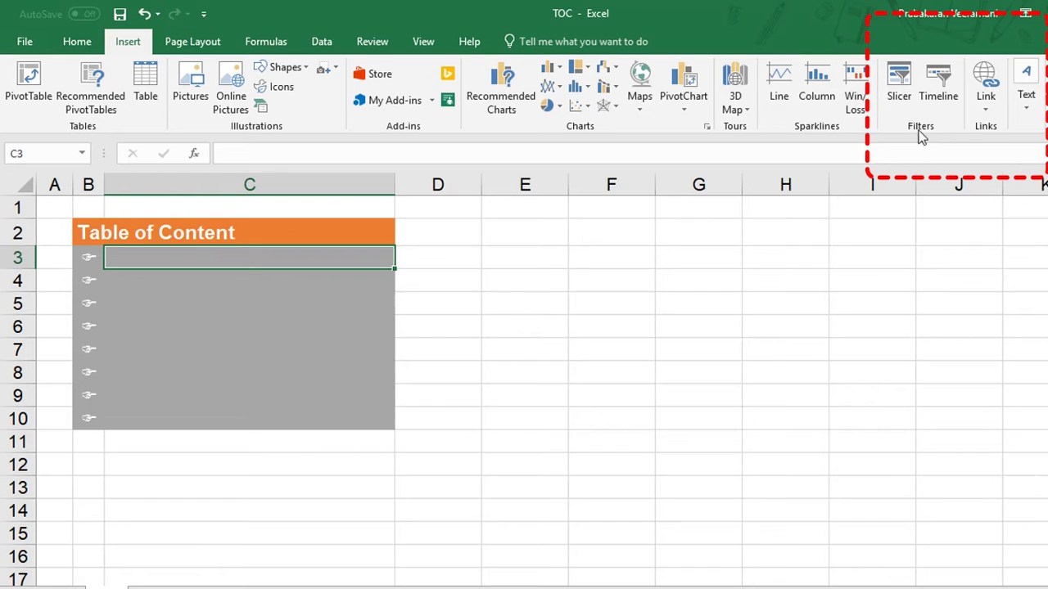
pyautogui.click(990, 104)
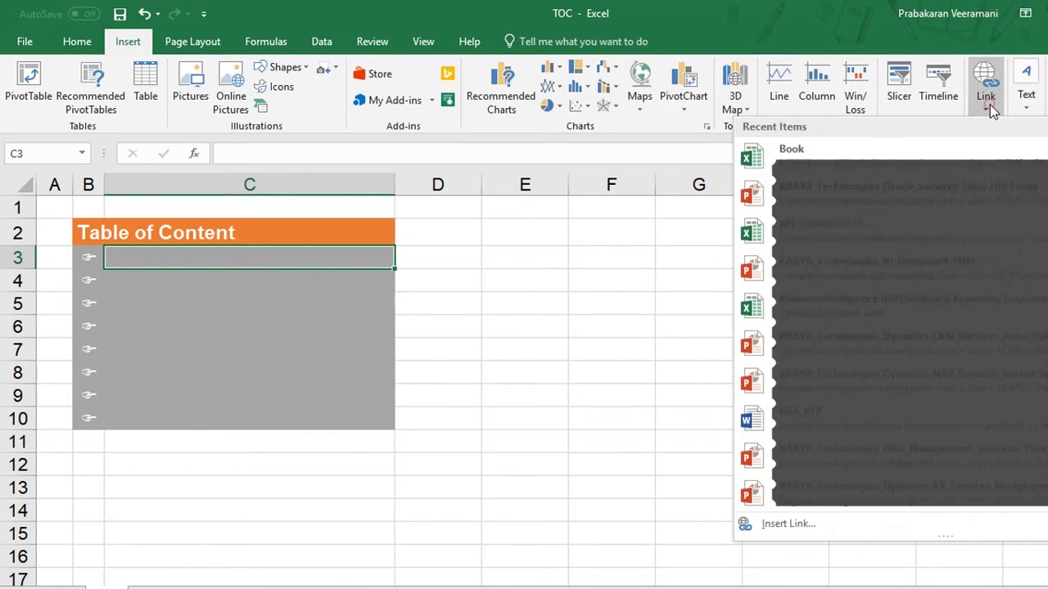
pyautogui.click(821, 524)
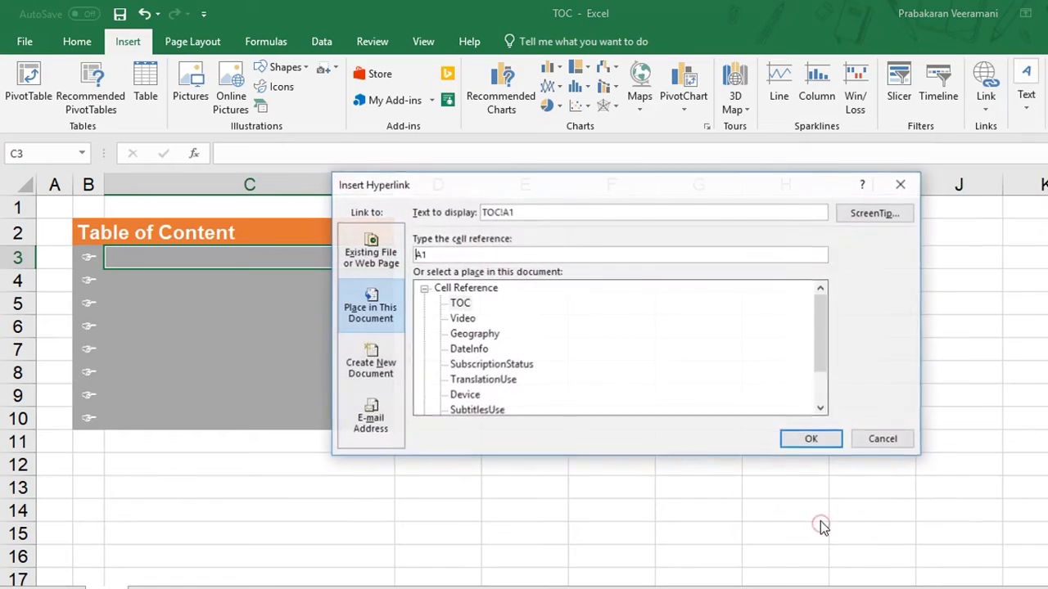
pyautogui.moveTo(562, 194); pyautogui.dragTo(651, 175)
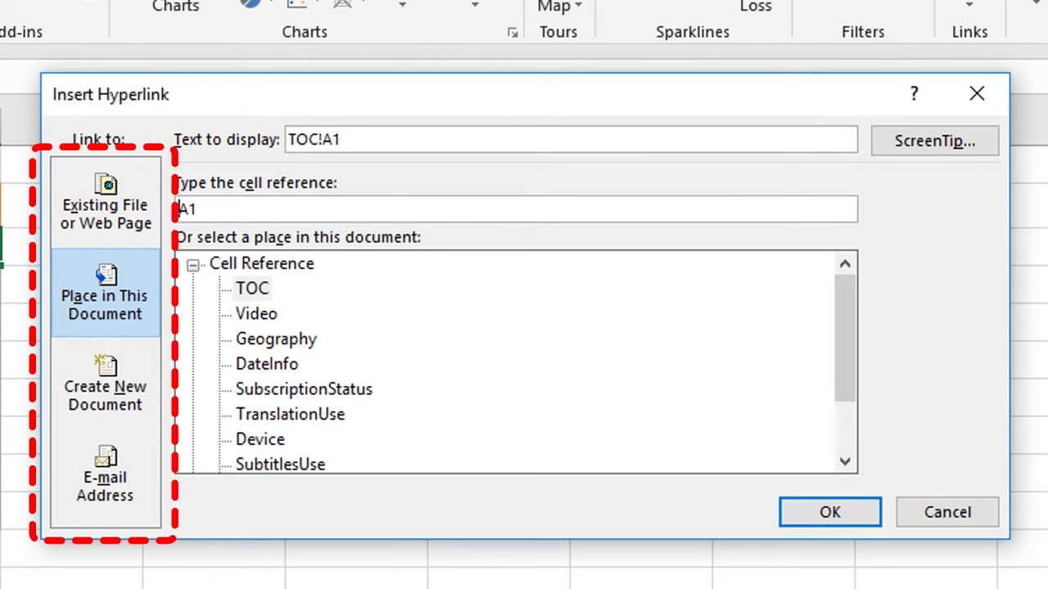
pyautogui.click(83, 206)
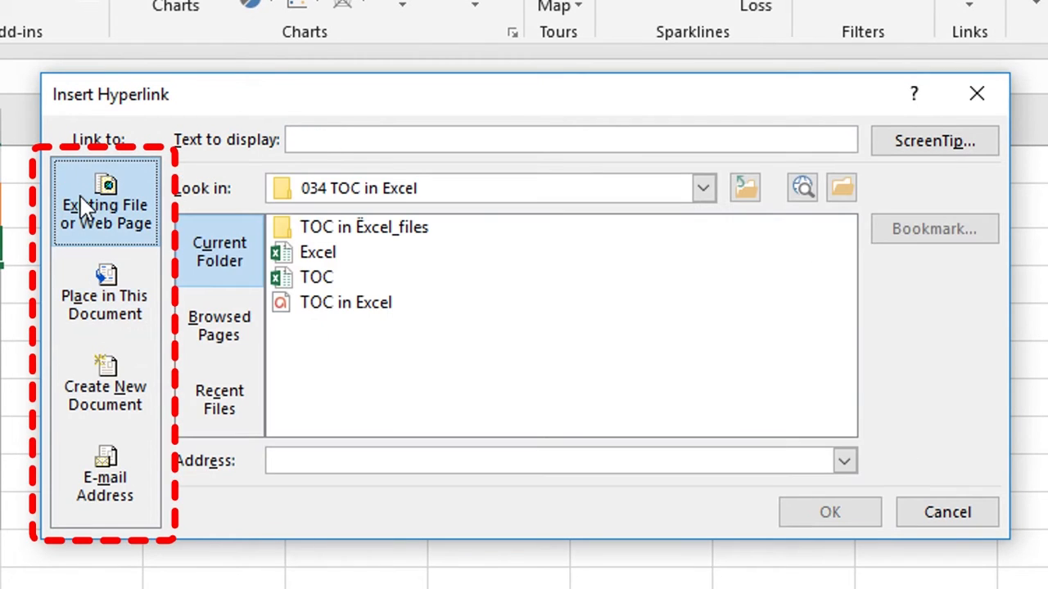
pyautogui.click(103, 377)
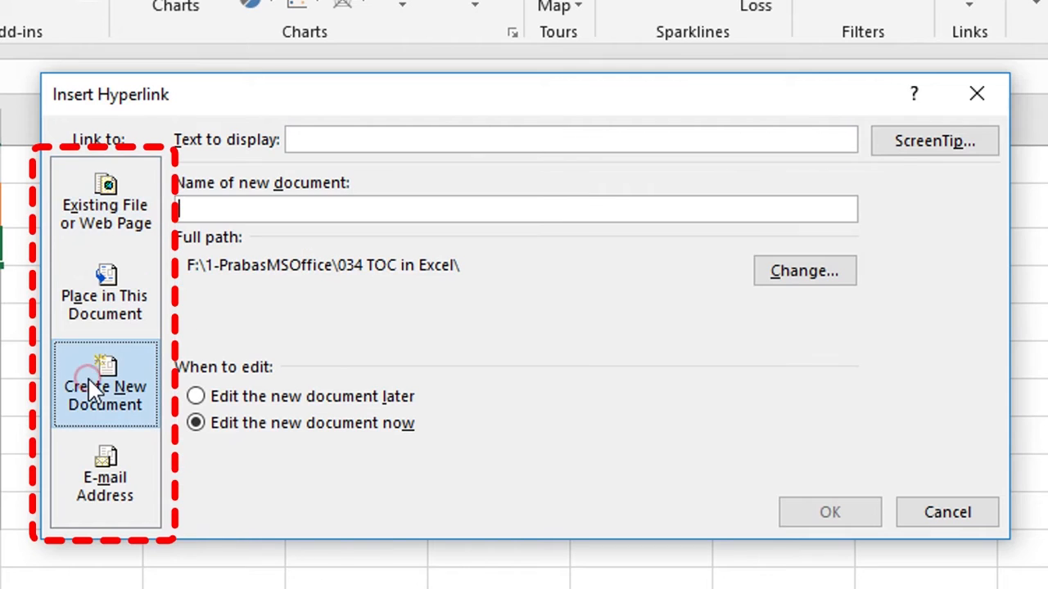
pyautogui.click(108, 507)
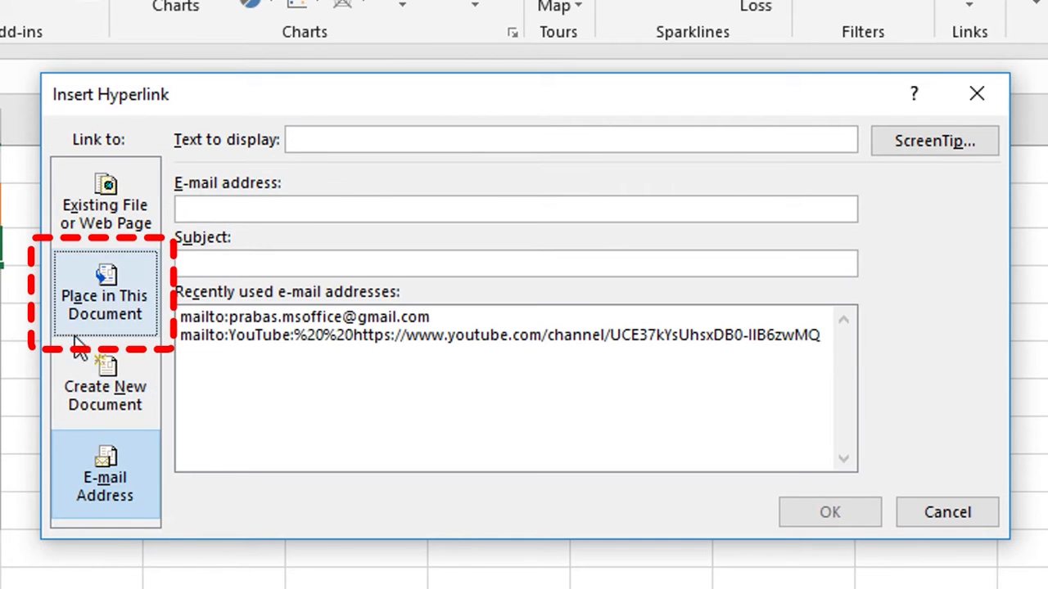
pyautogui.click(105, 304)
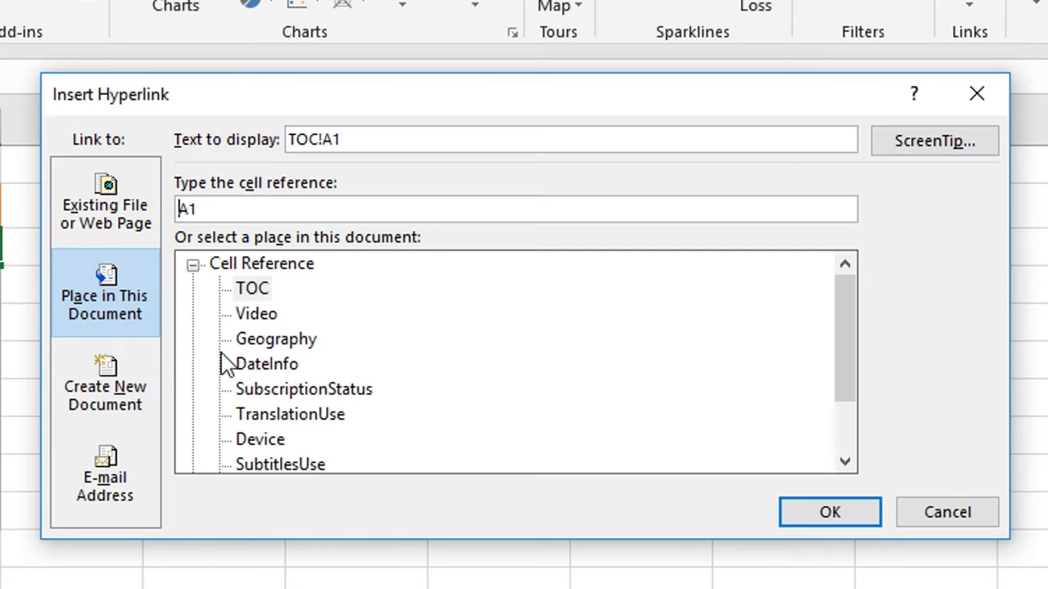
# Link cell C3 to cell A1 of the Video sheet with the display text Video
pyautogui.click(255, 317)
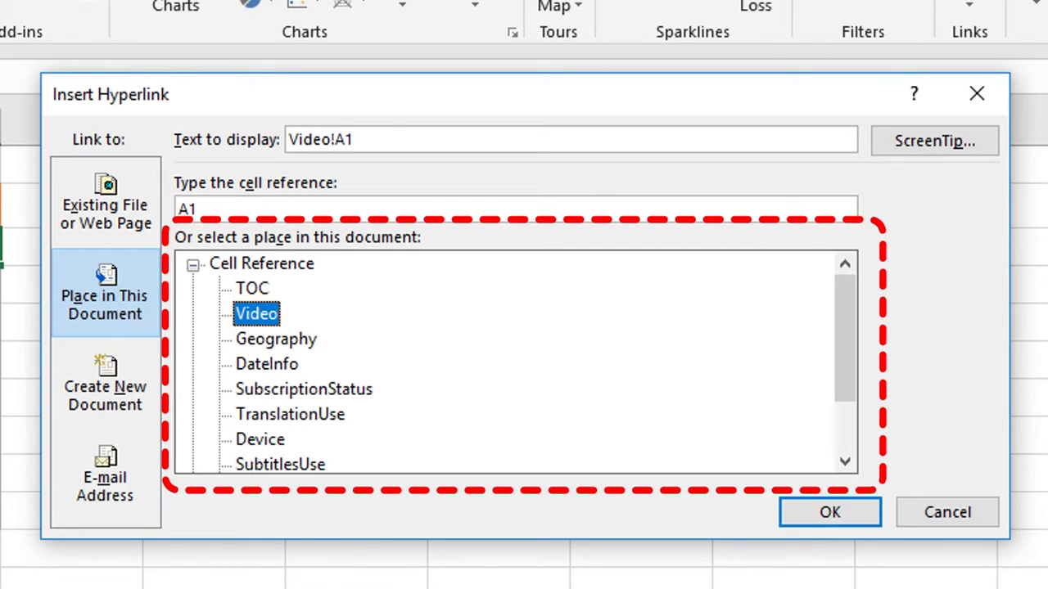
pyautogui.click(257, 312)
pyautogui.scroll(-1, 249, 409)
pyautogui.scroll(1, 256, 413)
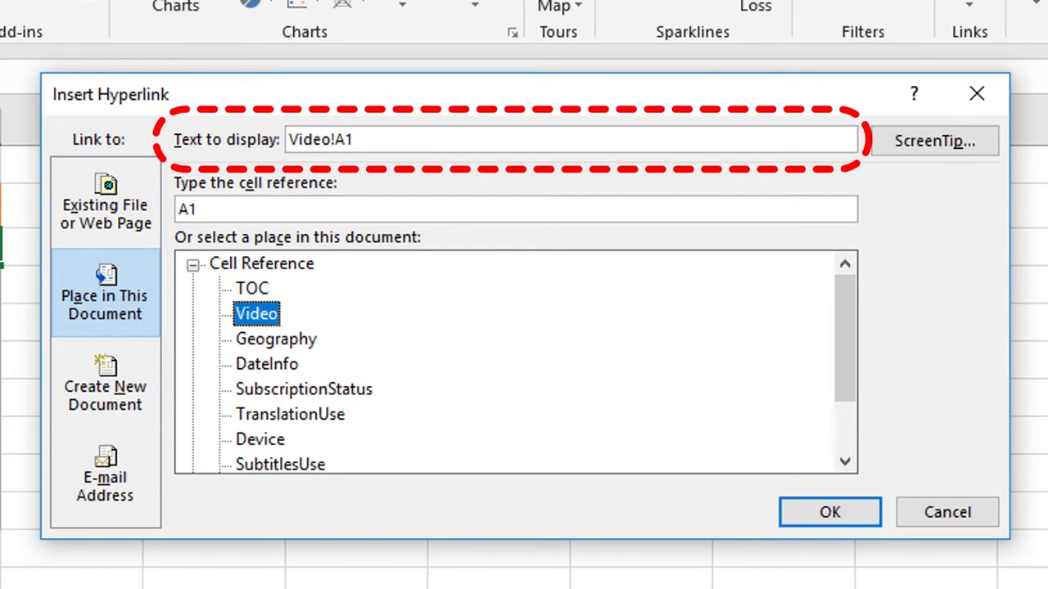
pyautogui.click(363, 139)
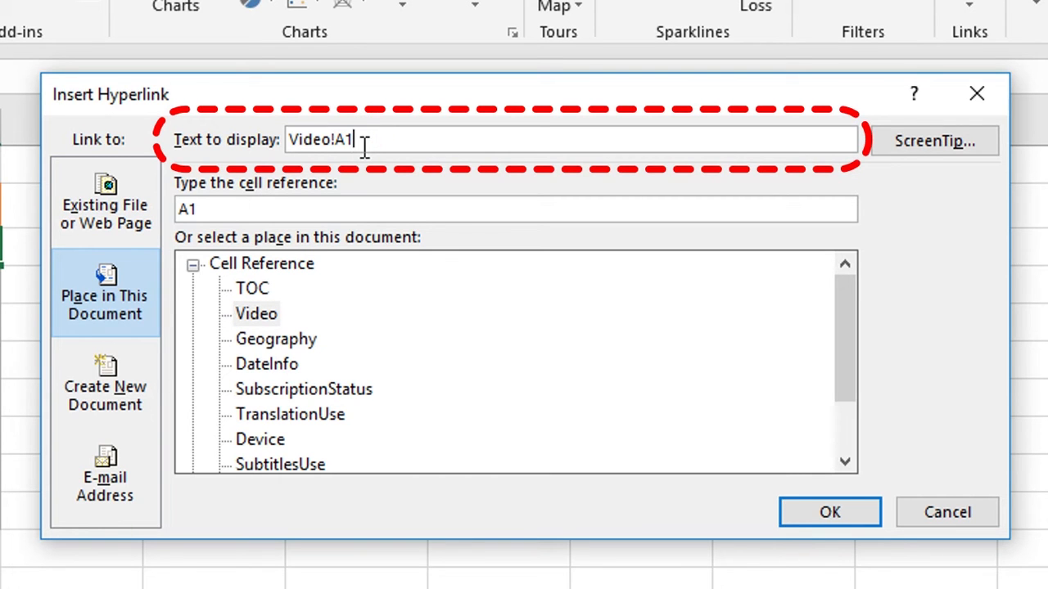
pyautogui.press('BackSpace')
pyautogui.press('BackSpace')
pyautogui.press('BackSpace')
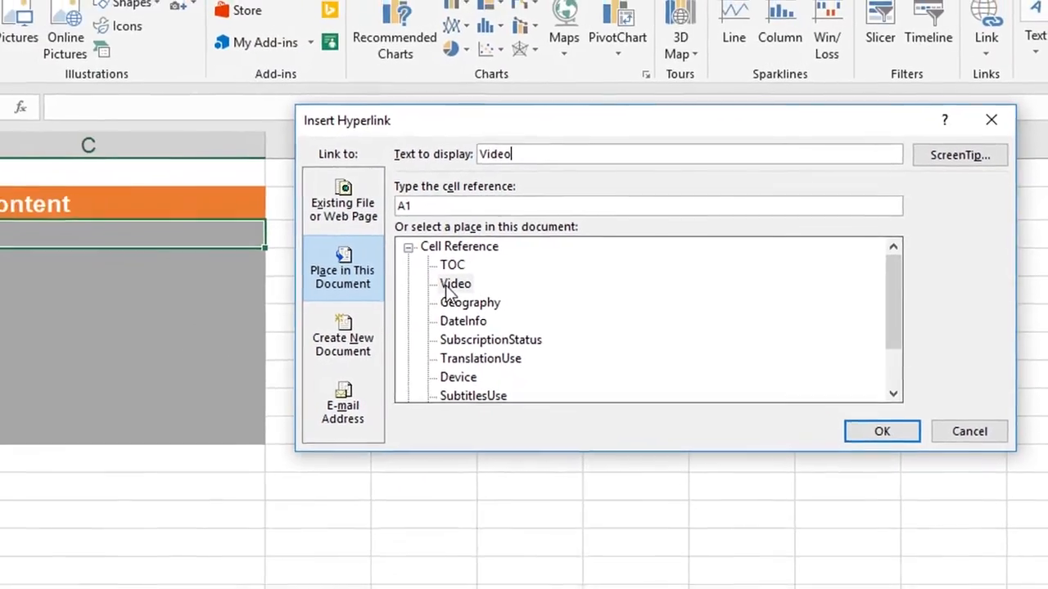
pyautogui.click(388, 294)
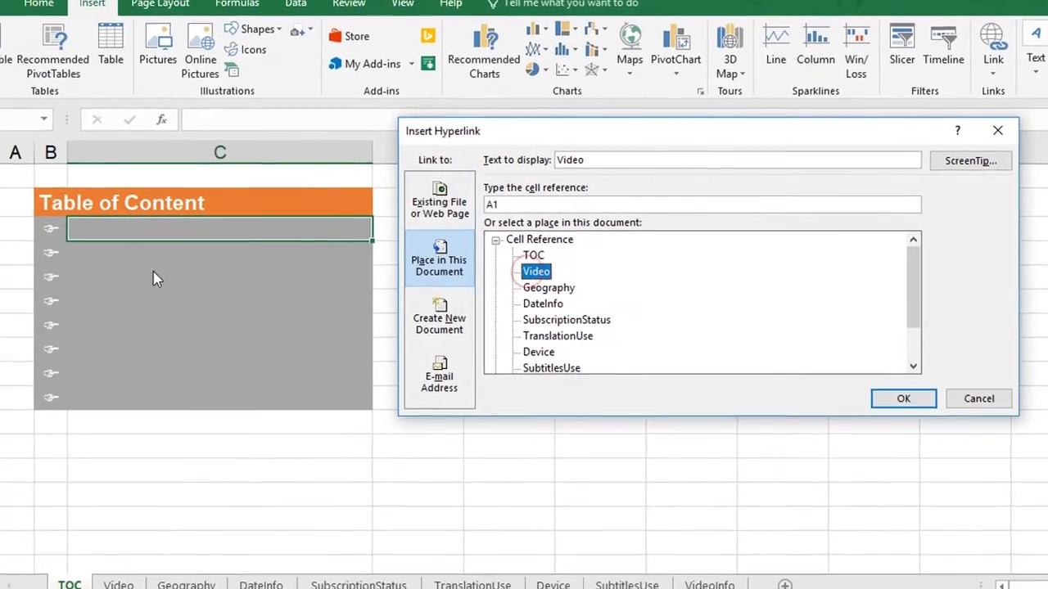
pyautogui.click(907, 393)
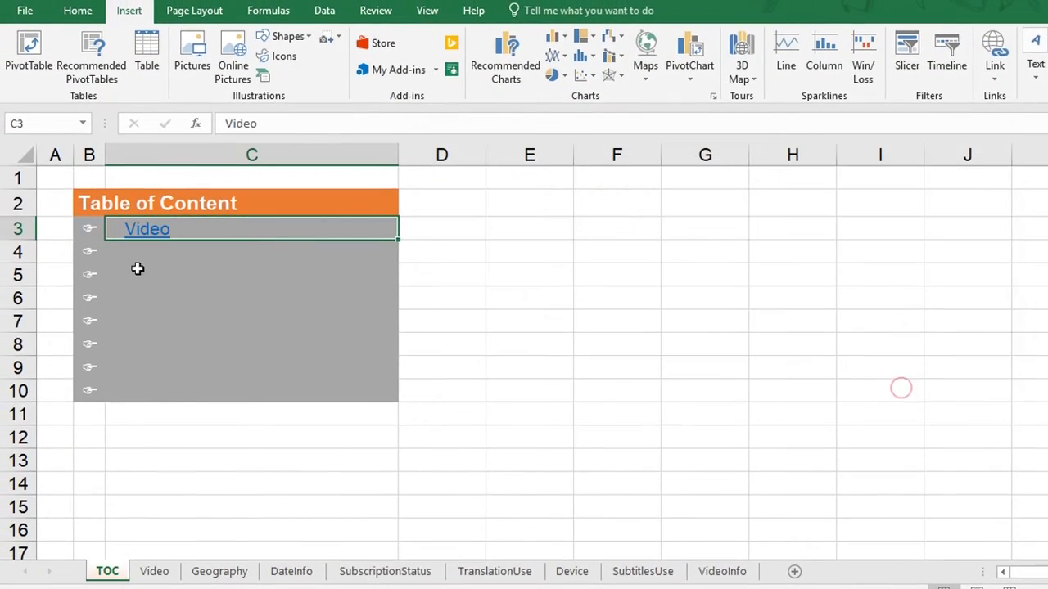
# Insert a hyperlink in cell C4 to cell A1 of the Geography sheet with the display text Geography
pyautogui.click(129, 253)
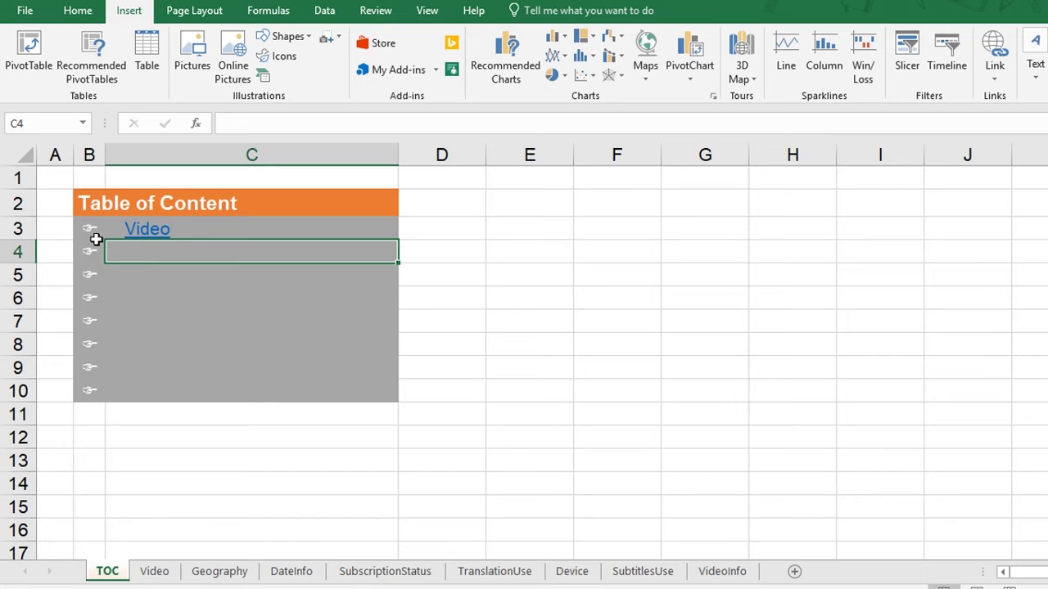
pyautogui.click(995, 79)
pyautogui.click(867, 497)
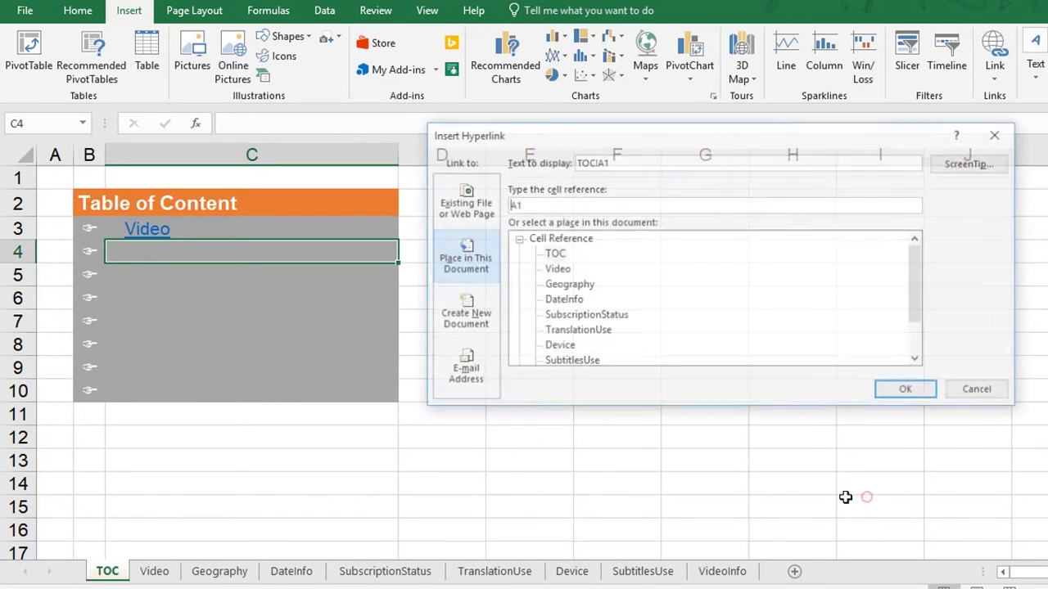
pyautogui.click(447, 262)
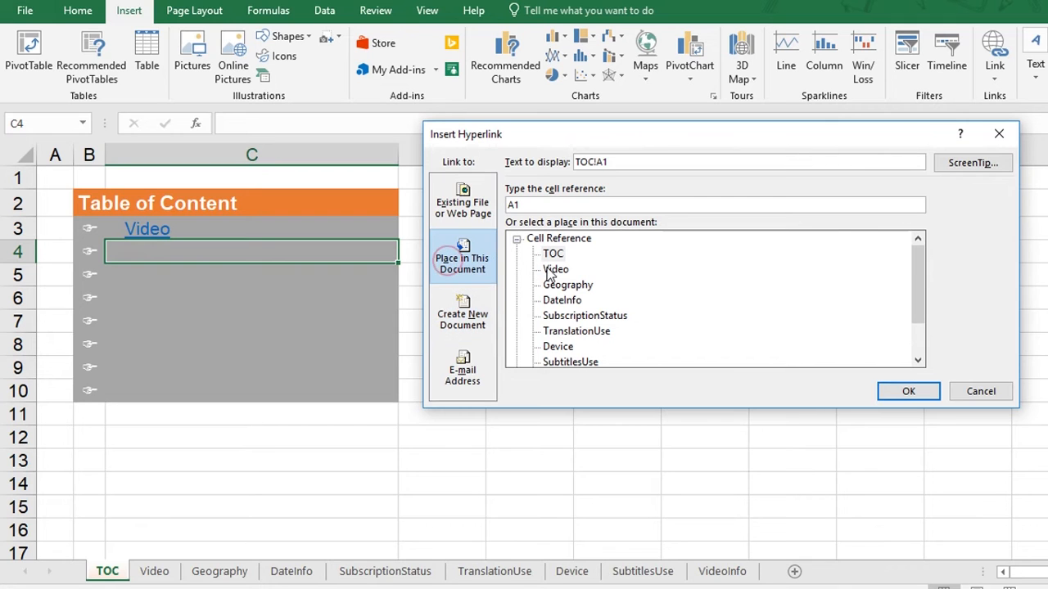
pyautogui.click(553, 288)
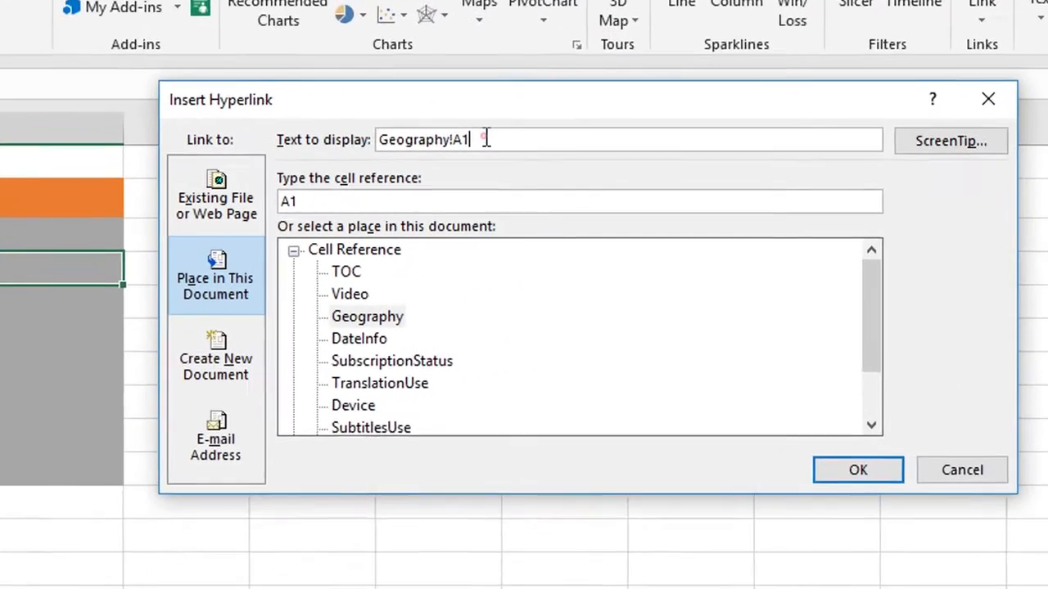
pyautogui.click(647, 161)
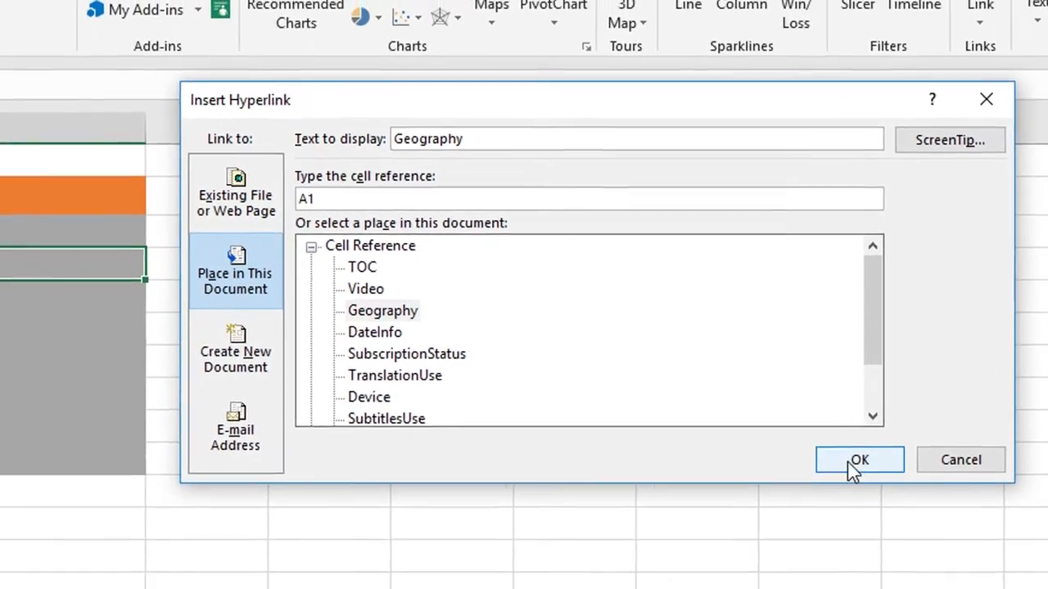
pyautogui.click(832, 509)
# Insert a hyperlink in cell C5 to cell A1 of the DateInfo sheet with the display text DateInfo
pyautogui.click(12, 287)
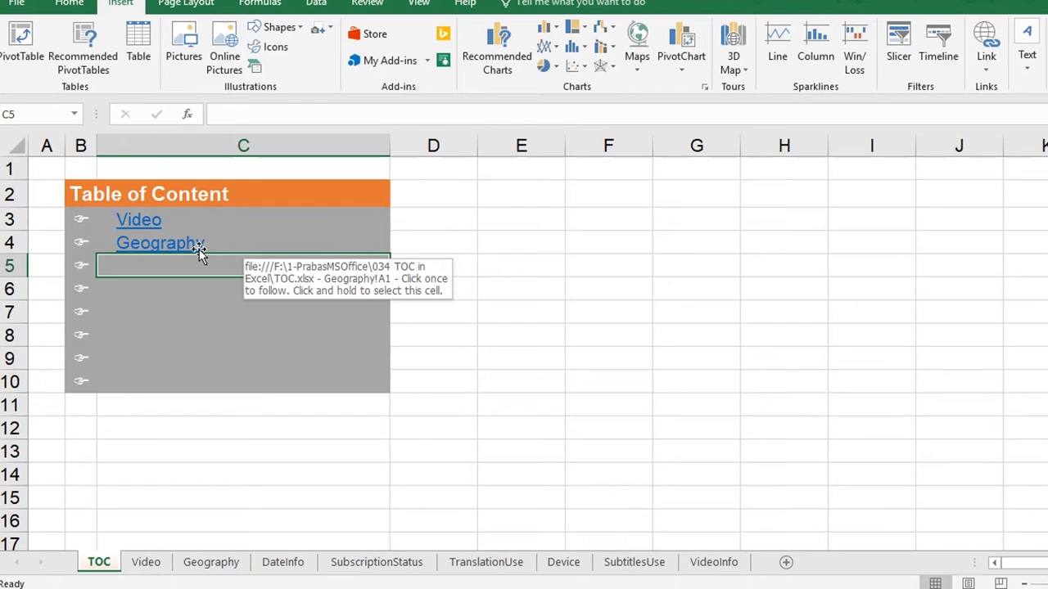
pyautogui.click(987, 71)
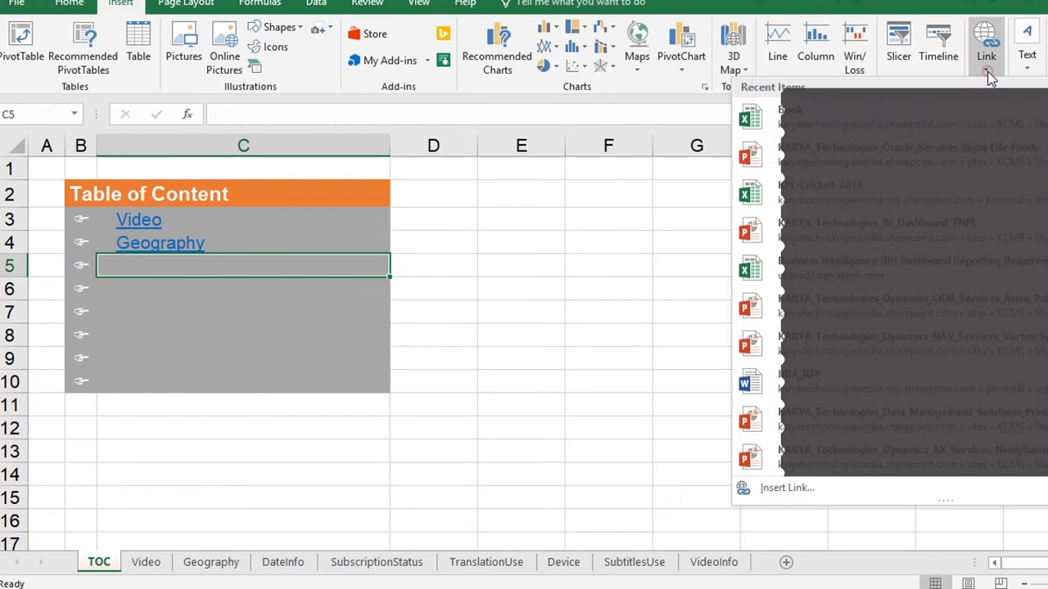
pyautogui.click(798, 488)
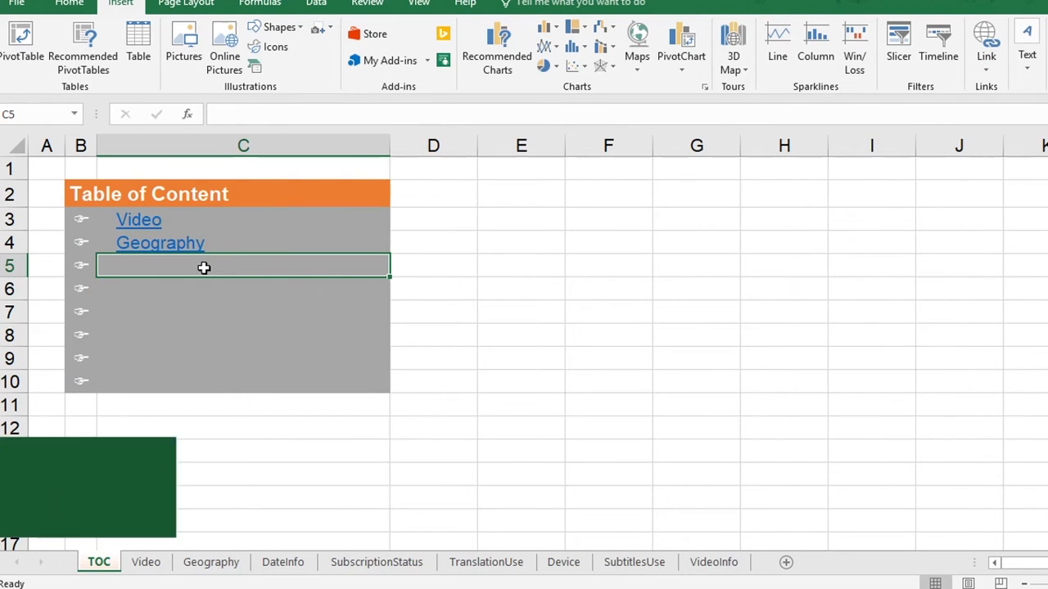
pyautogui.hotkey('ctrl', 'k')
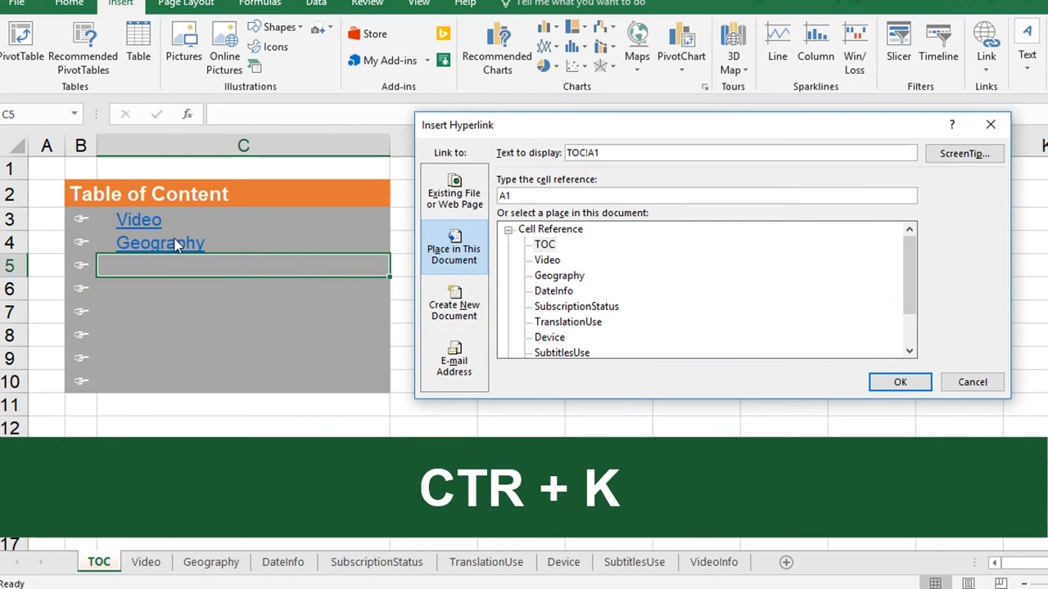
pyautogui.click(549, 294)
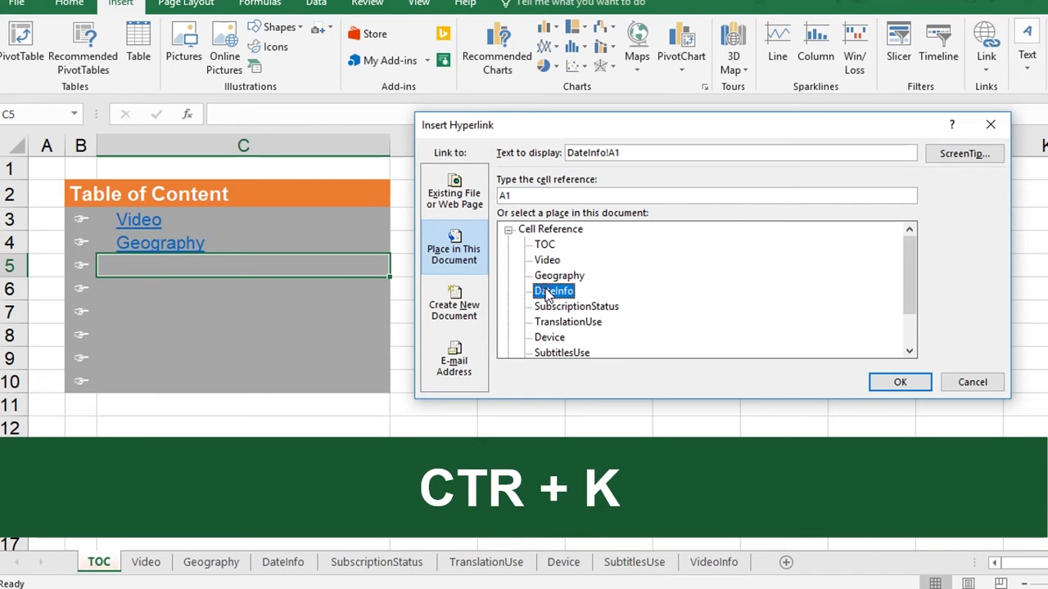
pyautogui.click(692, 152)
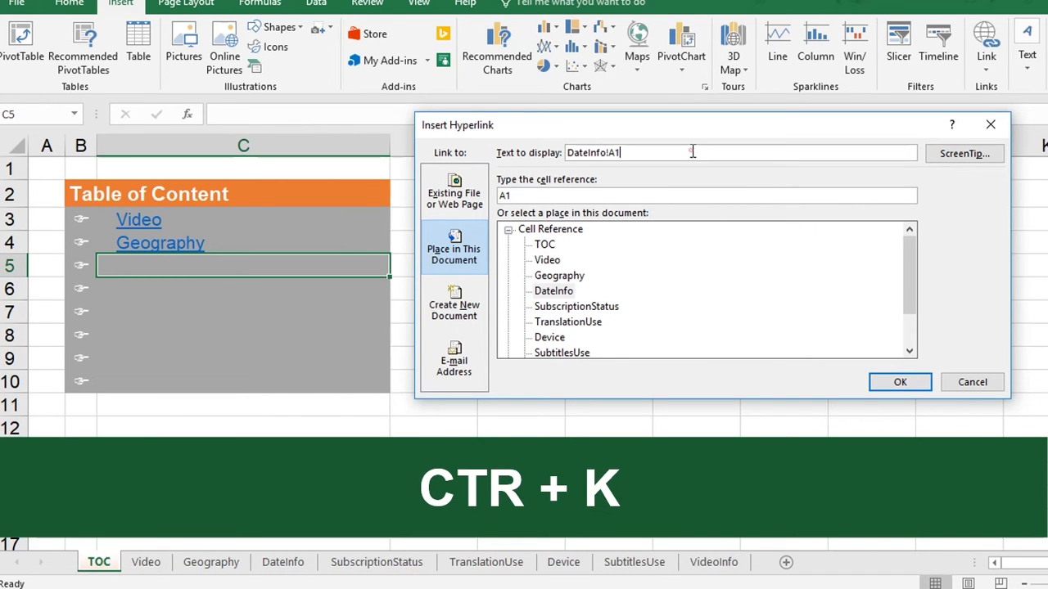
pyautogui.press('BackSpace')
pyautogui.press('BackSpace')
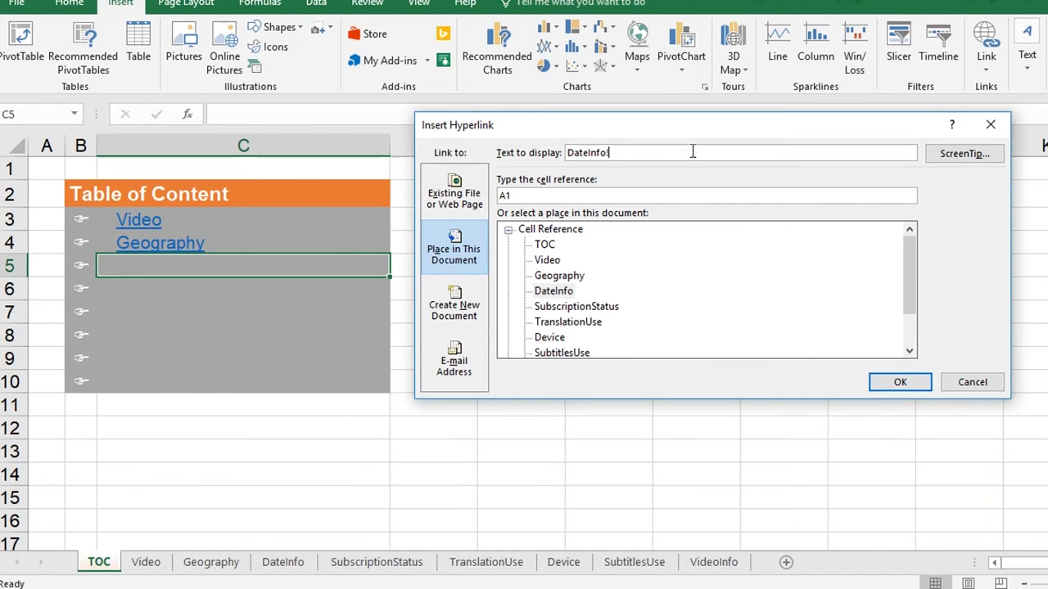
pyautogui.click(869, 381)
# Insert a hyperlink in cell C6 to cell A1 of the SubscriptionStatus sheet with the display text SubscriptionStatus
pyautogui.click(219, 289)
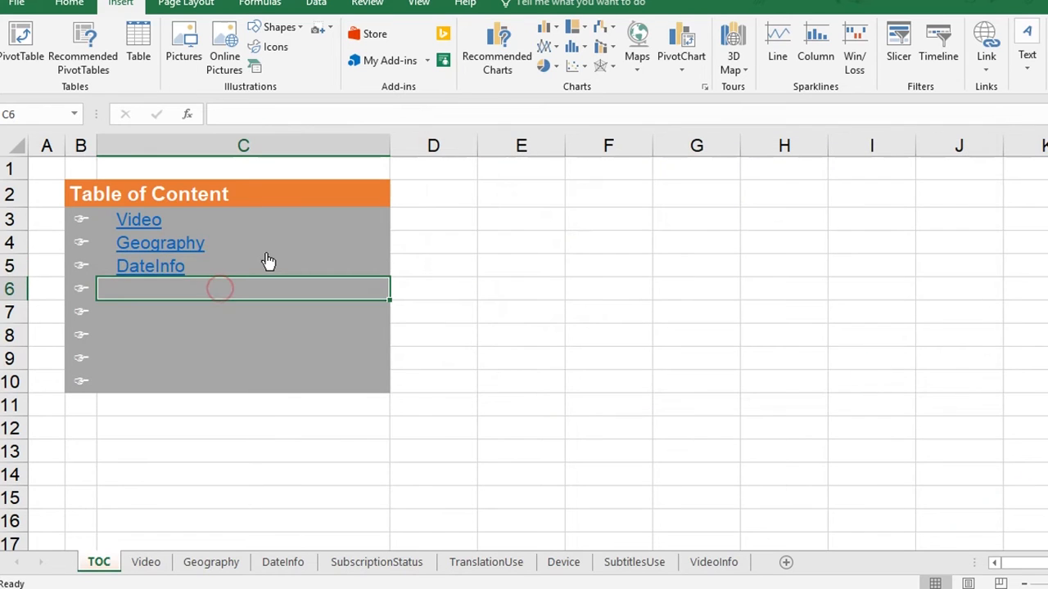
pyautogui.hotkey('ctrl', 'k')
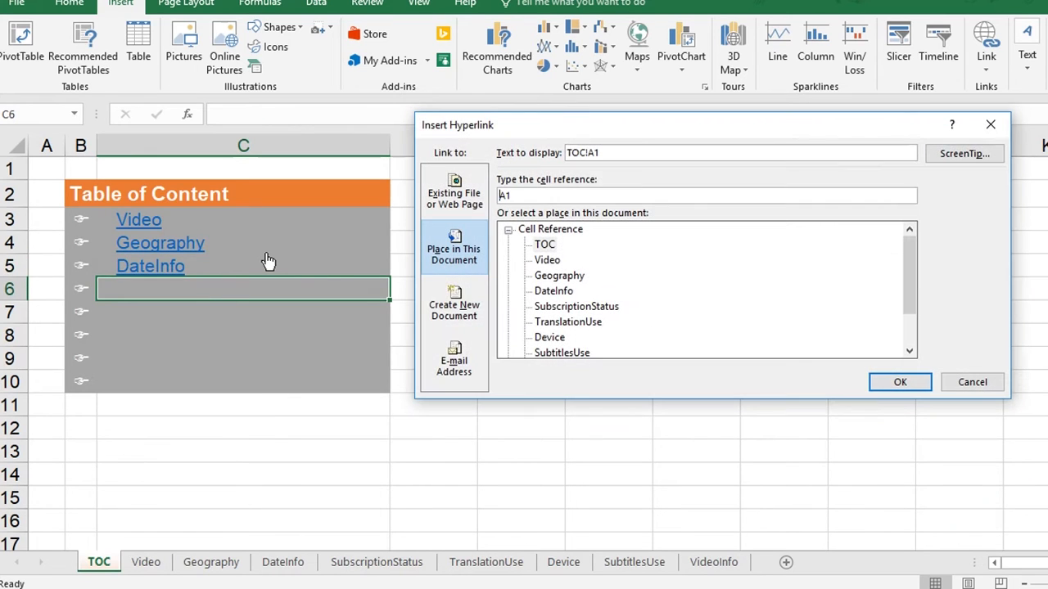
pyautogui.click(574, 306)
pyautogui.click(699, 154)
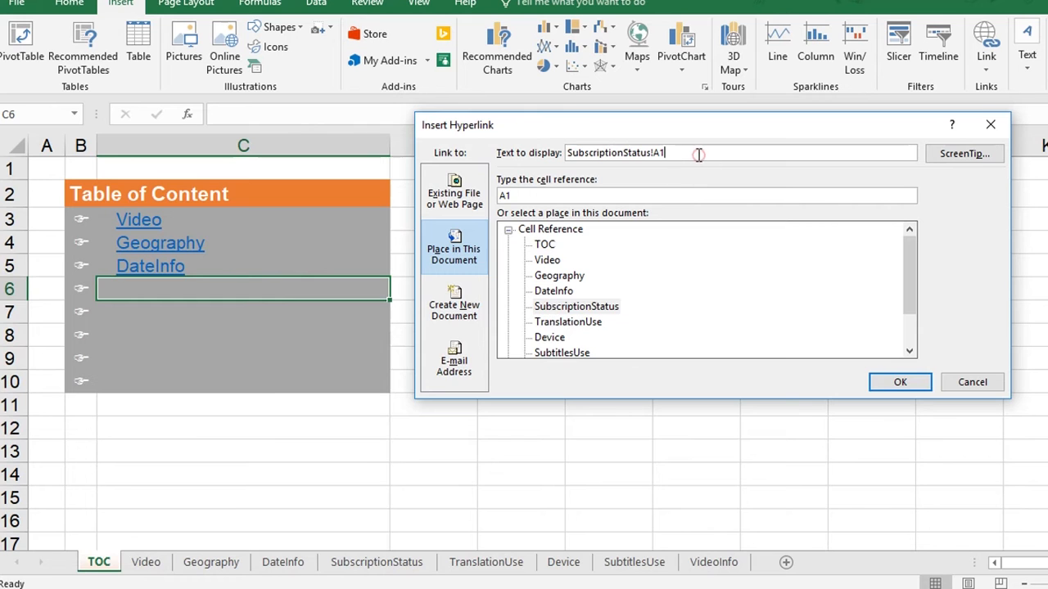
pyautogui.click(884, 381)
# Insert a hyperlink in cell C7 to cell A1 of the TranslationUse sheet with the display text TranslationUse
pyautogui.click(160, 313)
pyautogui.hotkey('ctrl', 'k')
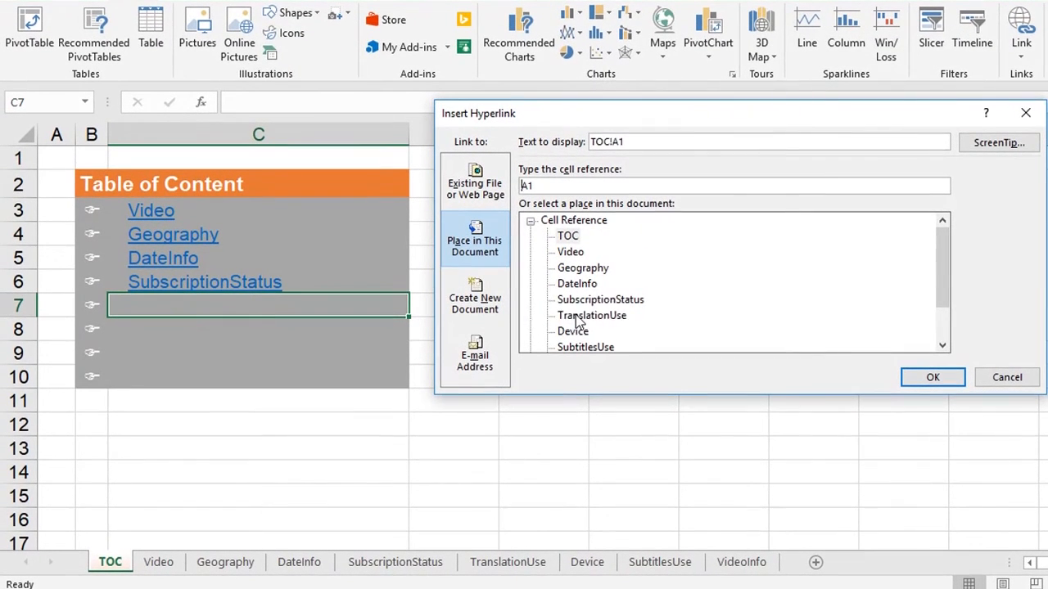
pyautogui.click(588, 316)
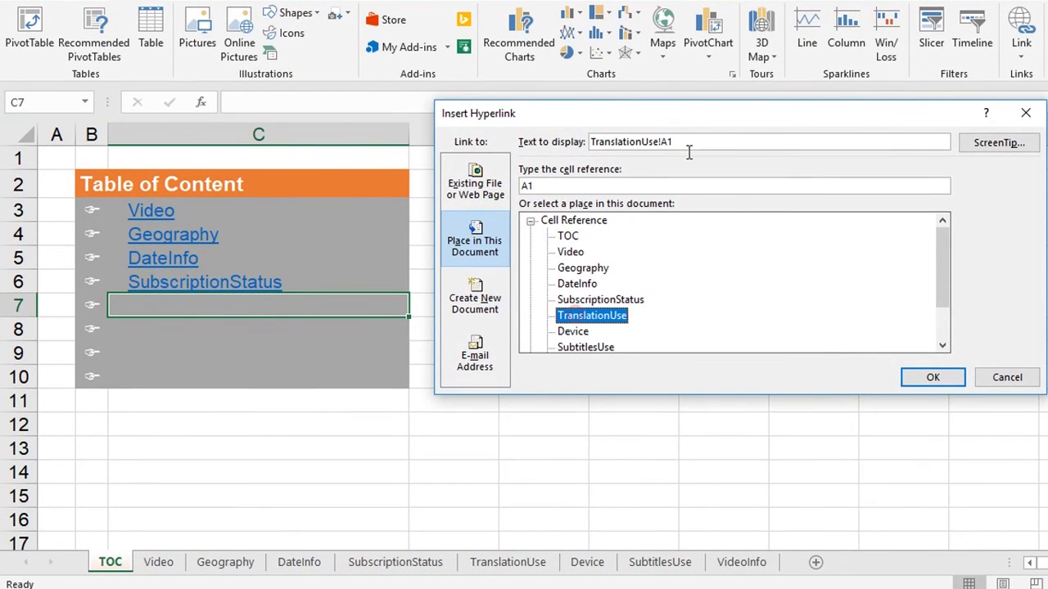
pyautogui.click(694, 142)
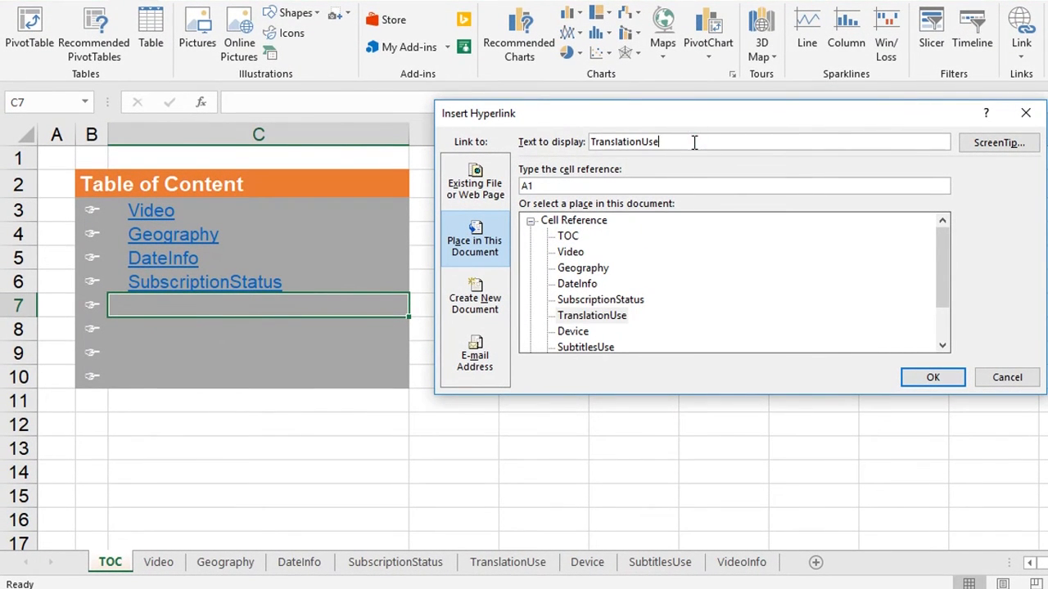
pyautogui.click(933, 378)
# Insert a hyperlink in cell C8 to cell A1 of the Device sheet with the display text Device
pyautogui.click(214, 332)
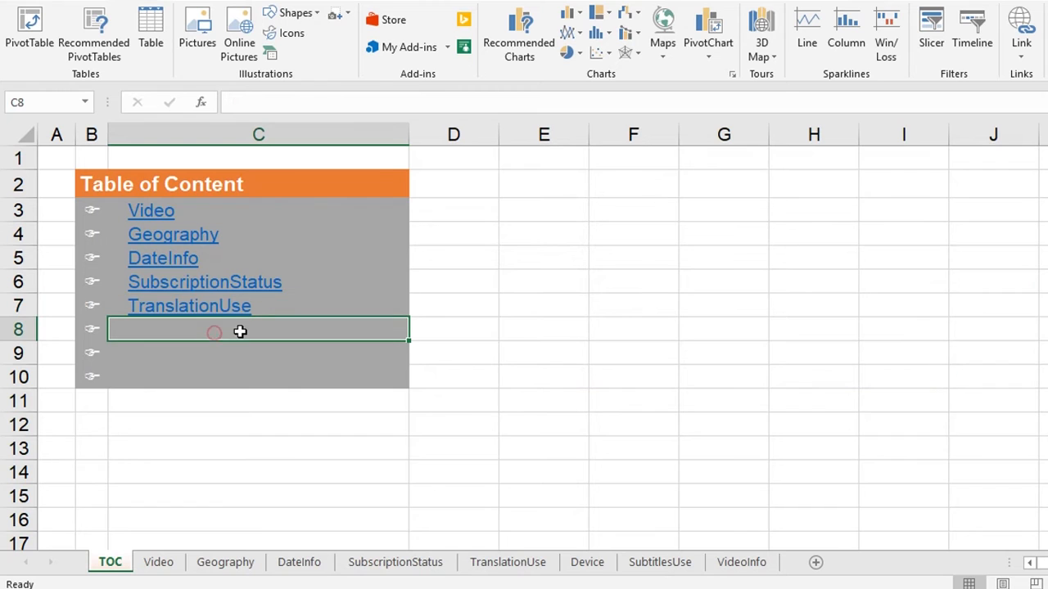
pyautogui.hotkey('ctrl', 'k')
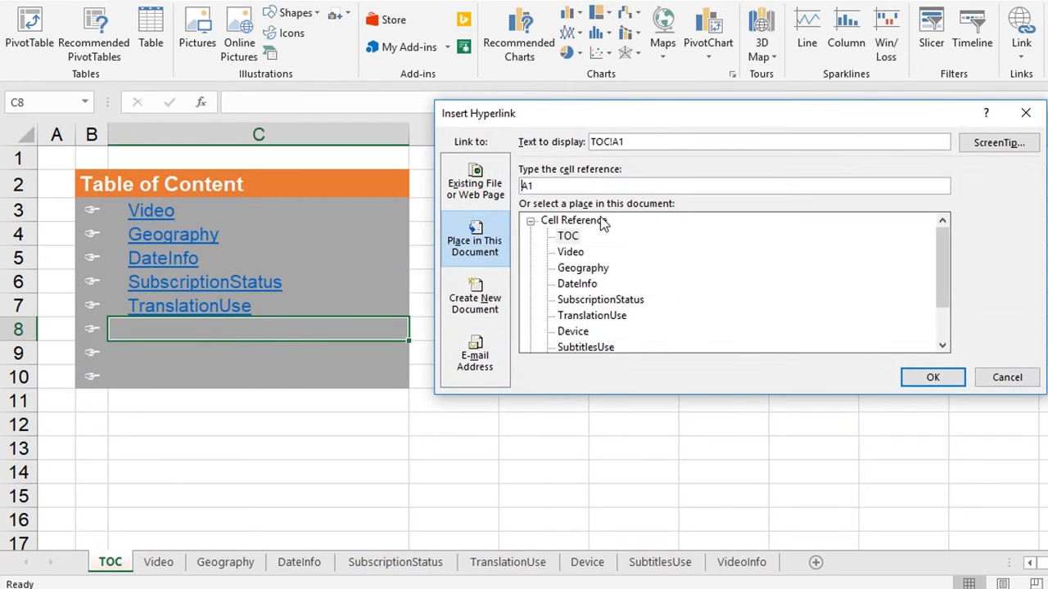
pyautogui.click(586, 332)
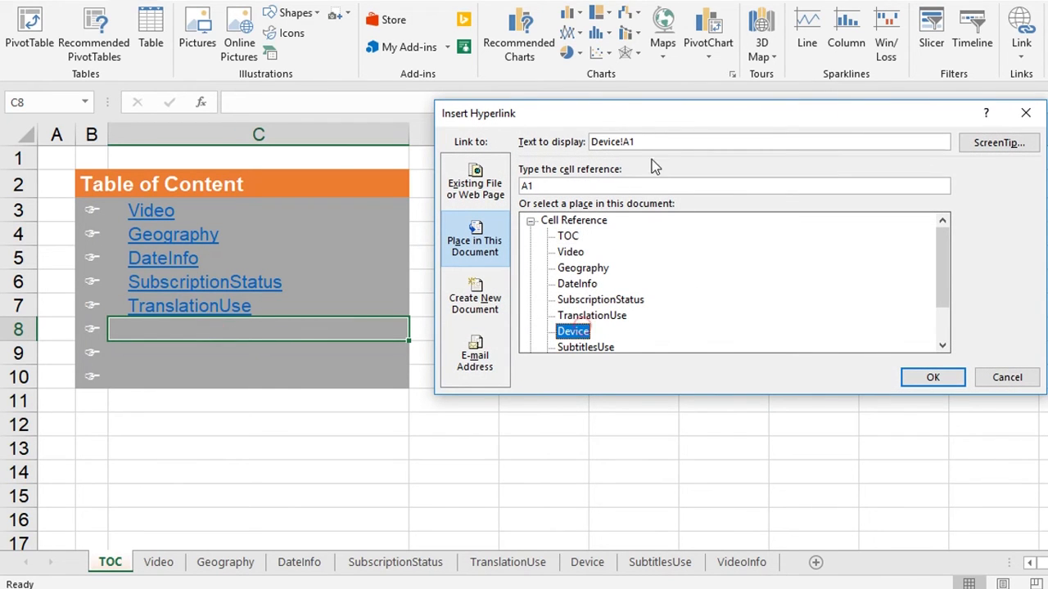
pyautogui.click(659, 140)
pyautogui.press('BackSpace')
pyautogui.press('BackSpace')
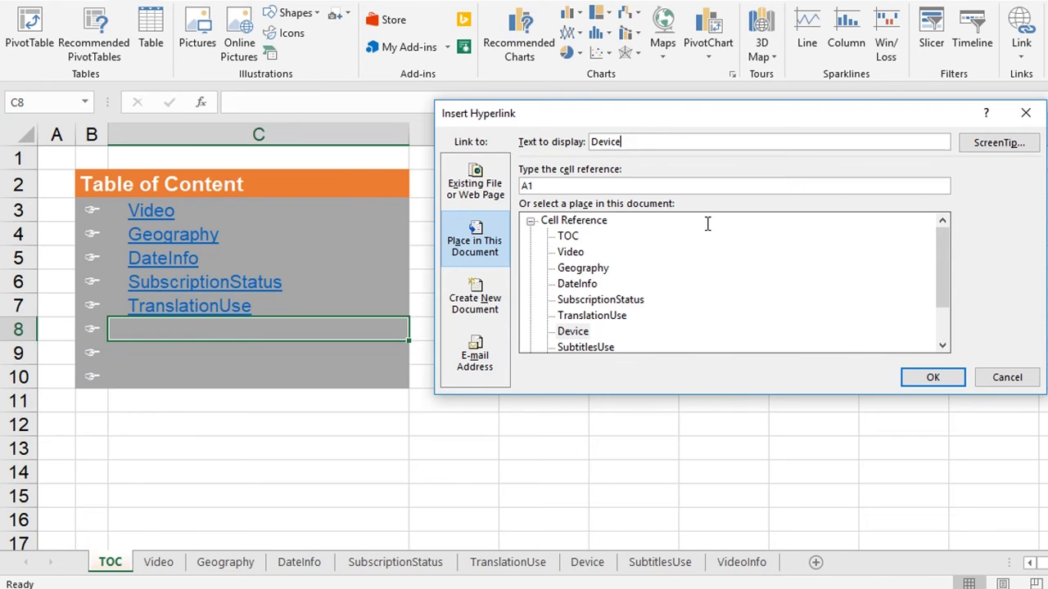
pyautogui.click(911, 376)
# Insert a hyperlink in cell C9 to cell A1 of the SubtitlesUse sheet with the display text SubtitlesUse
pyautogui.click(218, 350)
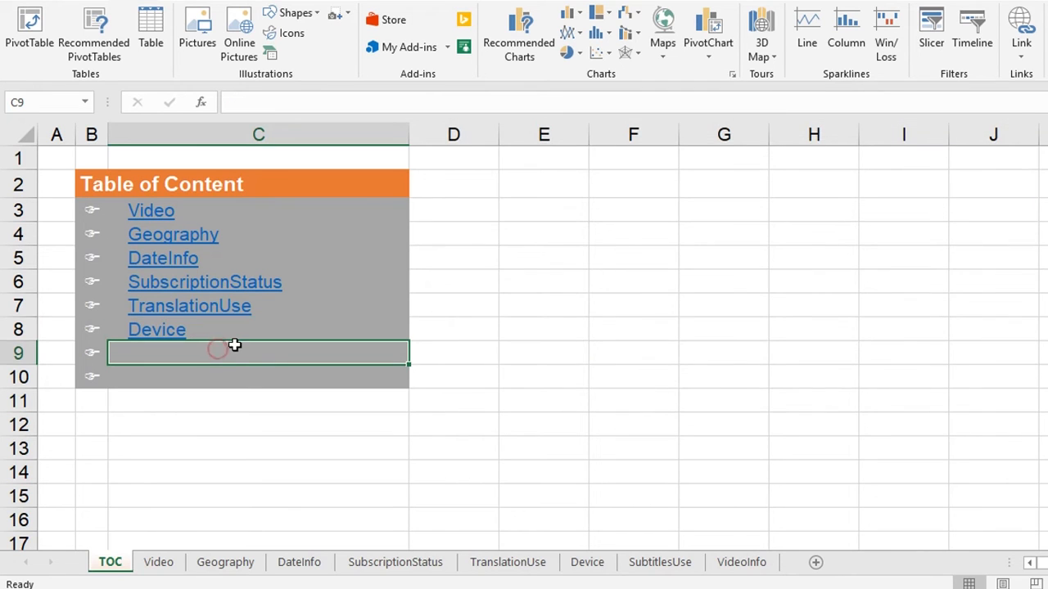
pyautogui.hotkey('ctrl', 'k')
pyautogui.click(597, 347)
pyautogui.scroll(-1, 606, 328)
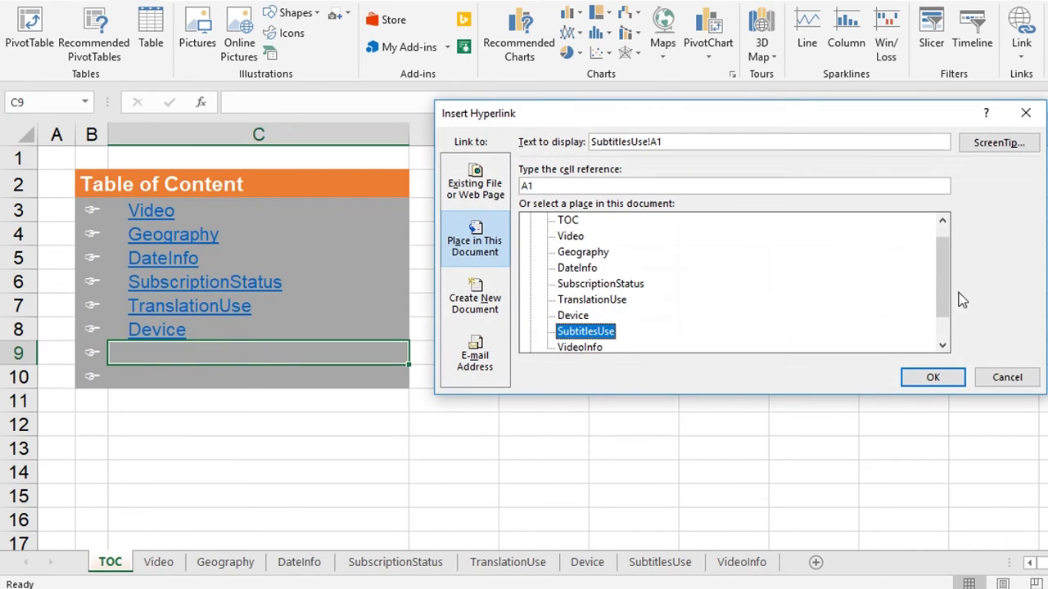
pyautogui.click(683, 141)
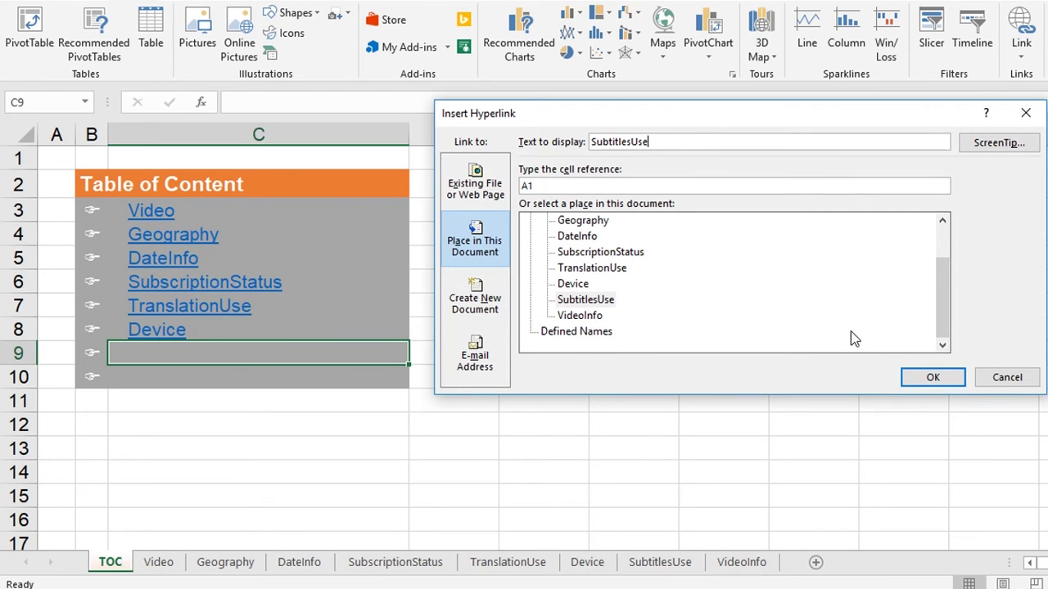
pyautogui.click(917, 377)
# Insert a hyperlink in cell C10 to cell A1 of the VideoInfo sheet with the display text VideoInfo
pyautogui.click(216, 380)
pyautogui.hotkey('ctrl', 'k')
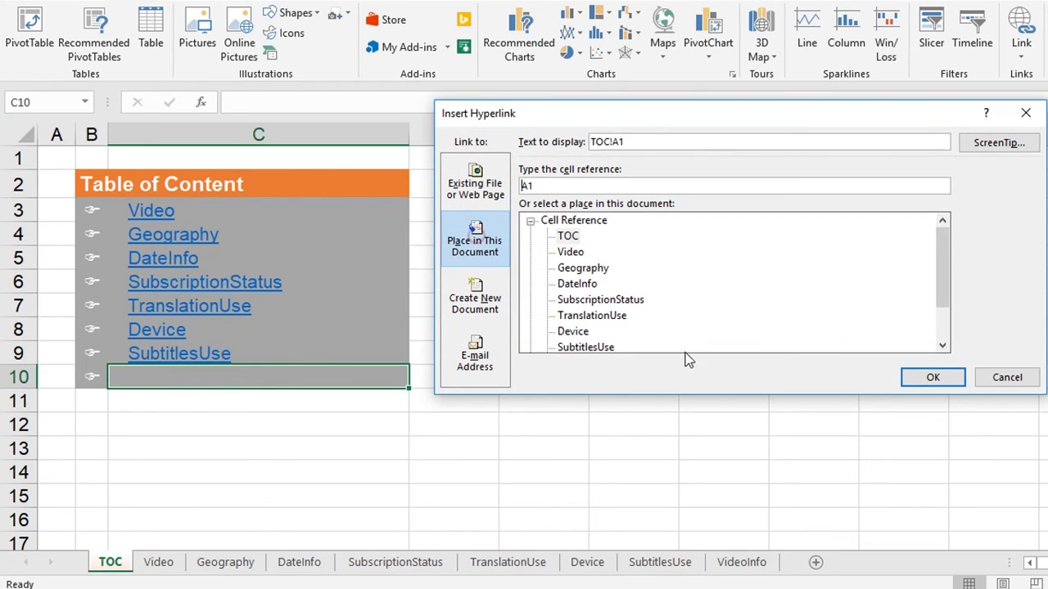
pyautogui.scroll(-1, 934, 286)
pyautogui.click(580, 315)
pyautogui.click(679, 141)
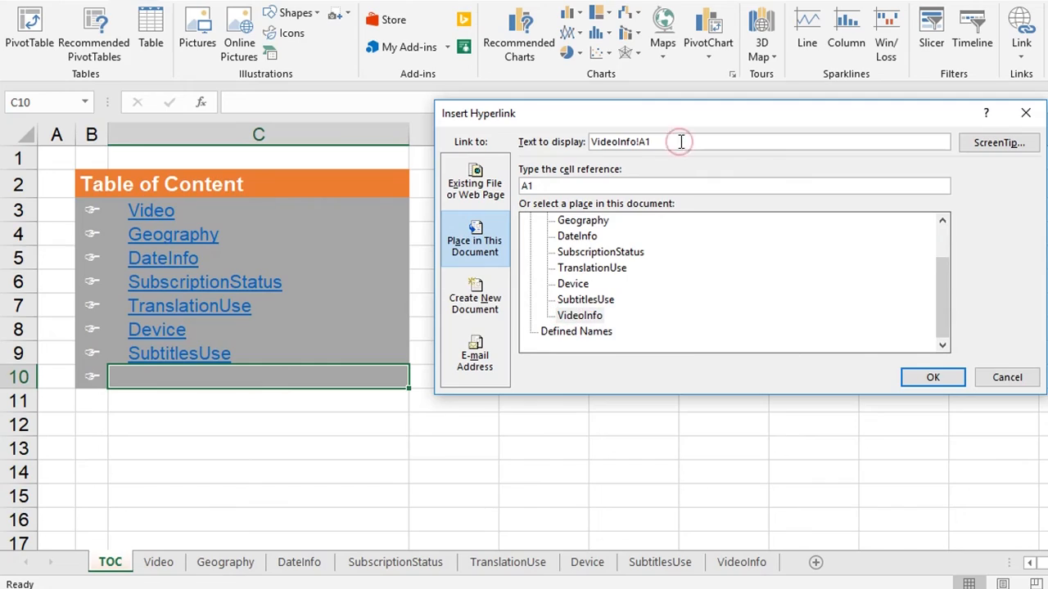
pyautogui.press('BackSpace')
pyautogui.press('BackSpace')
pyautogui.press('BackSpace')
pyautogui.click(936, 380)
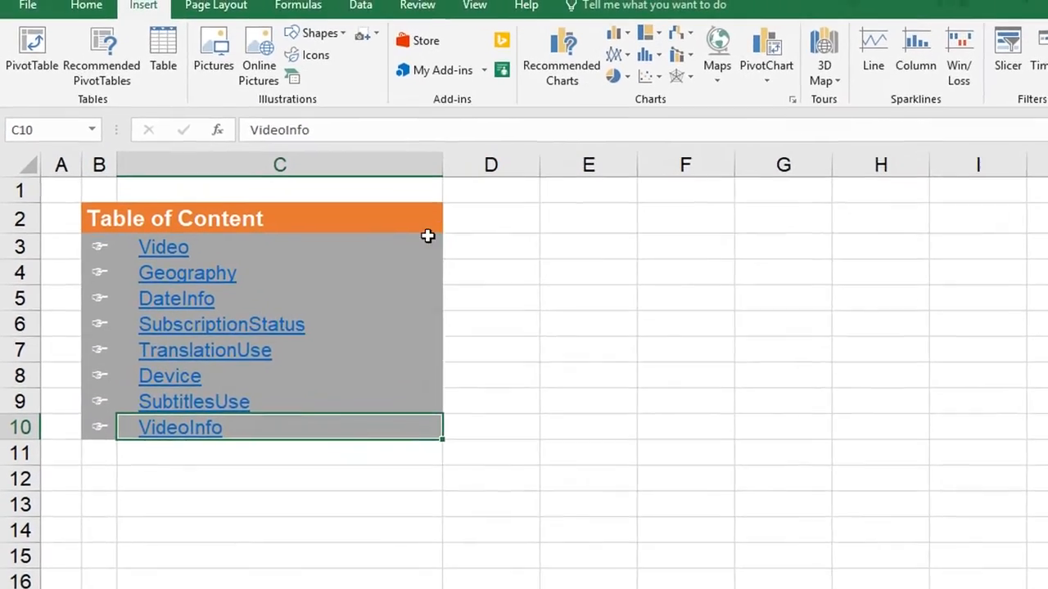
# Format the links in C3:C10 with a white font colour, no underline and bold text
pyautogui.moveTo(427, 236); pyautogui.dragTo(405, 428)
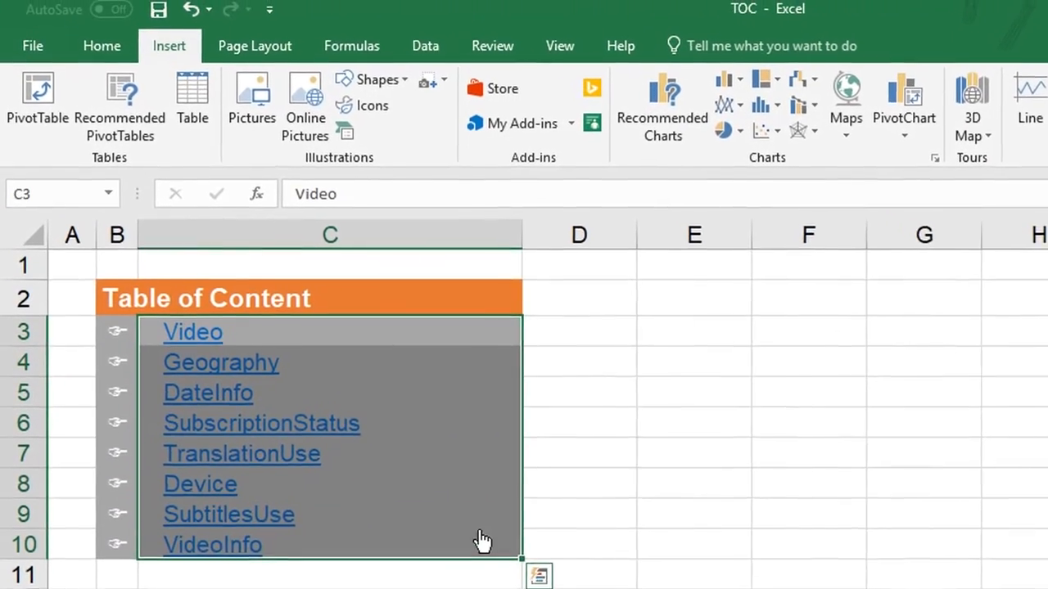
pyautogui.click(125, 56)
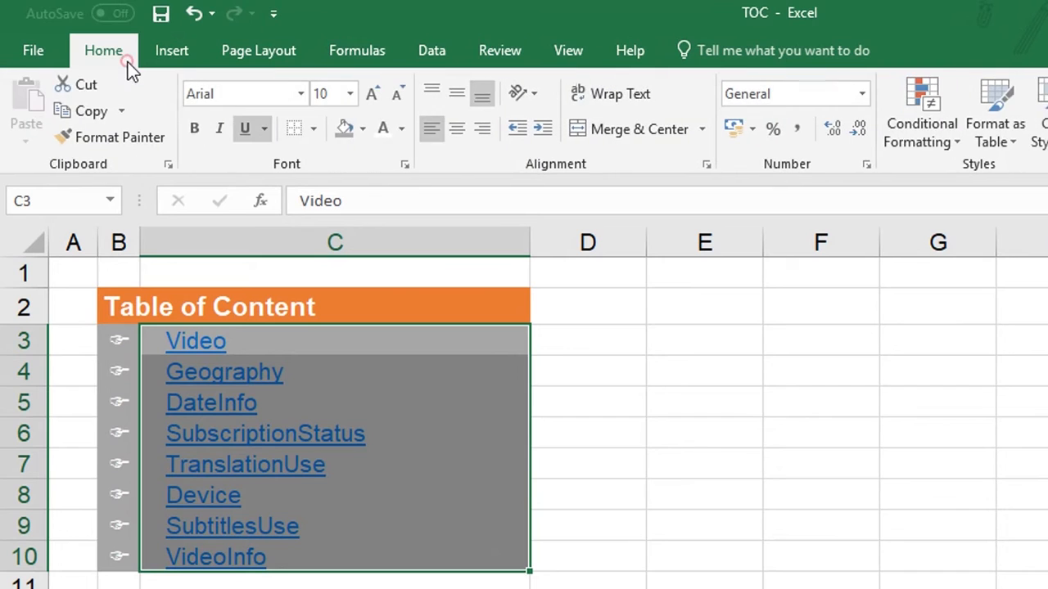
pyautogui.click(385, 128)
pyautogui.click(248, 129)
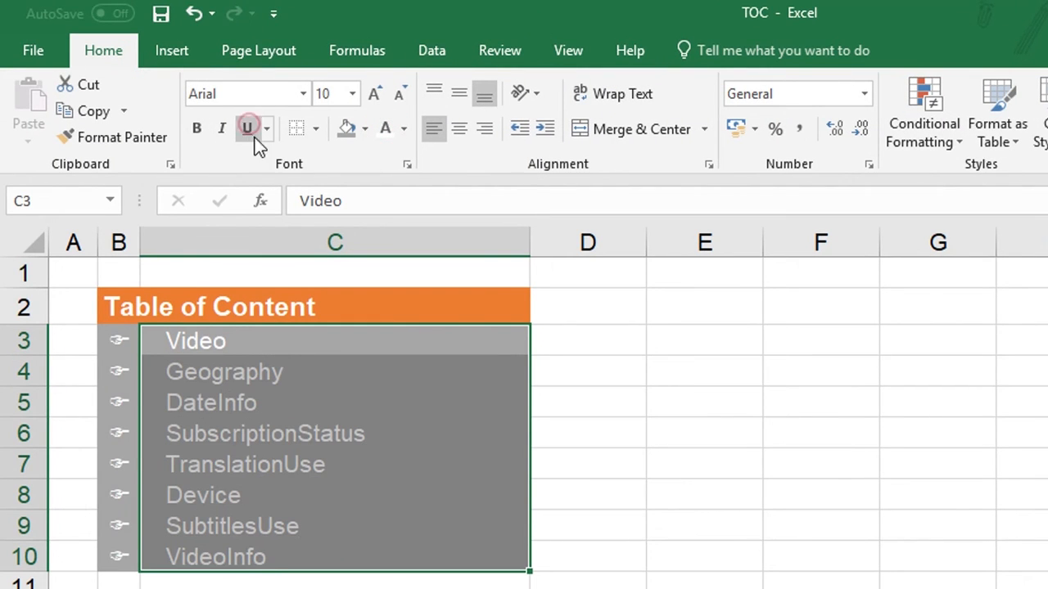
pyautogui.click(197, 129)
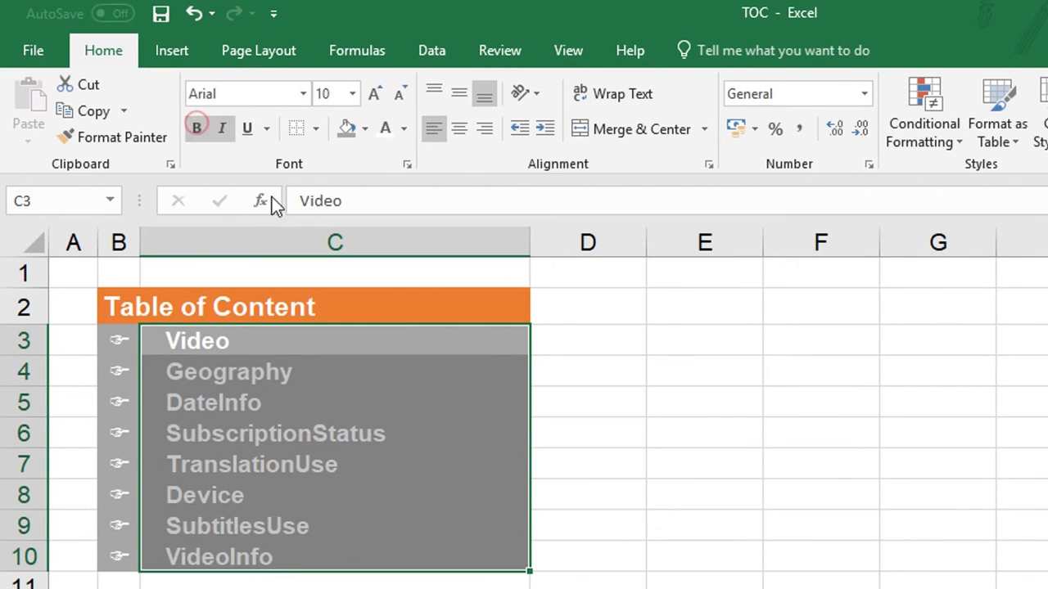
pyautogui.click(655, 347)
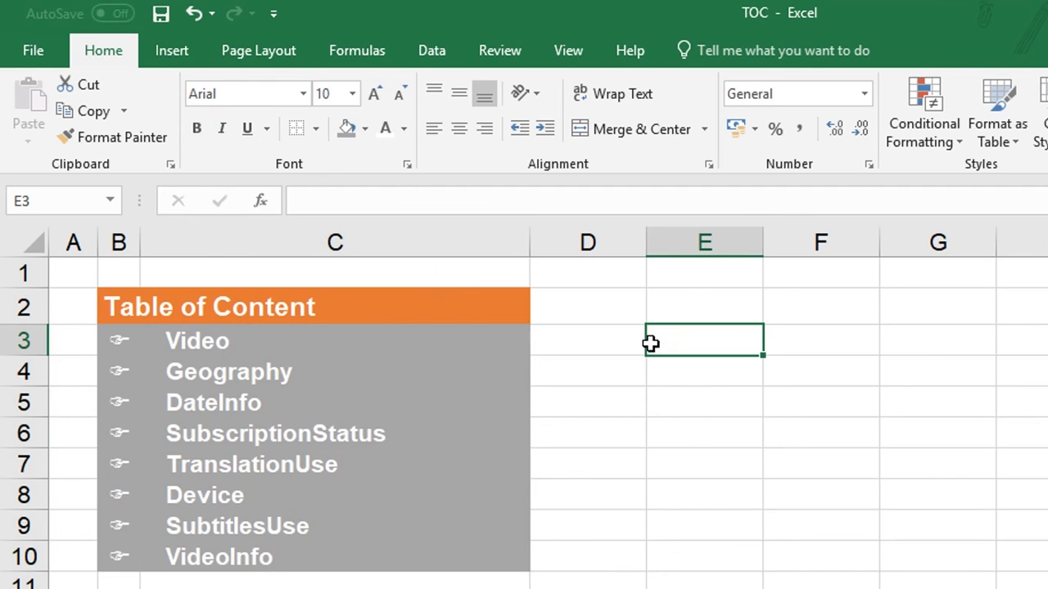
# Test the Video, SubscriptionStatus and SubtitlesUse links, returning to the TOC sheet after each one
pyautogui.click(219, 350)
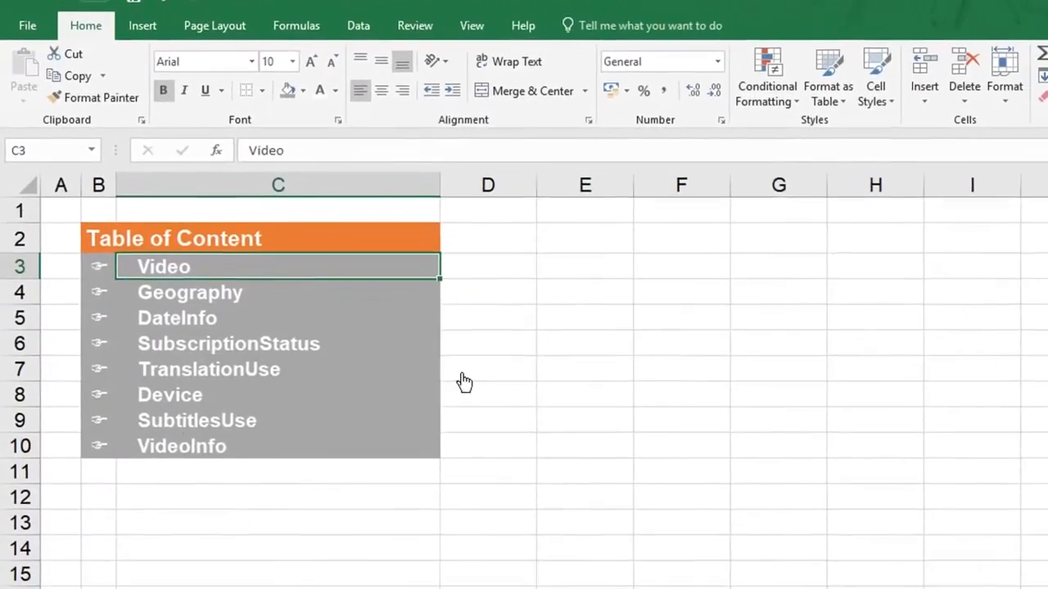
pyautogui.click(471, 314)
pyautogui.click(250, 315)
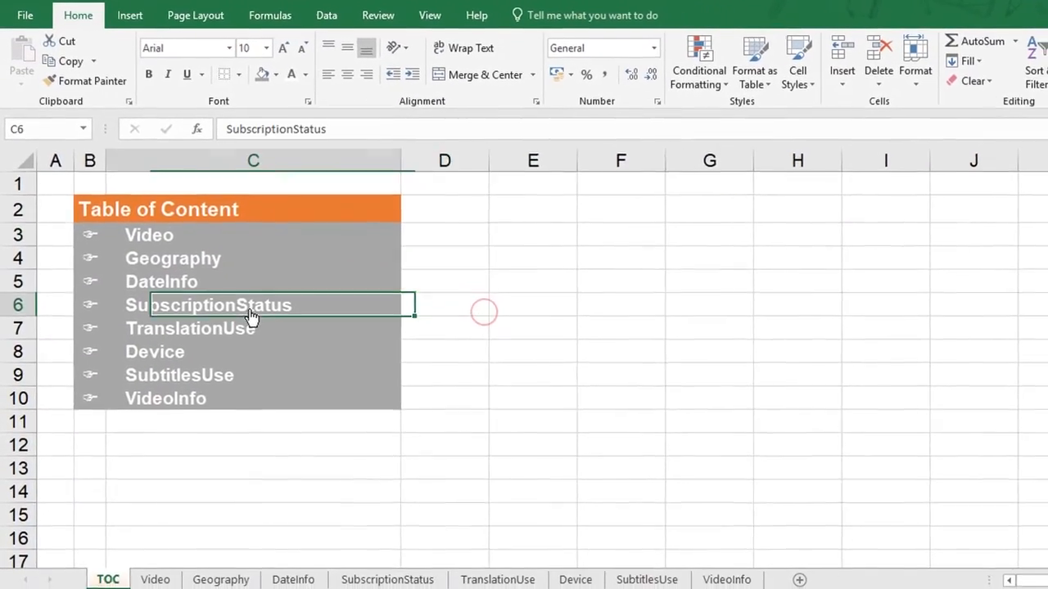
pyautogui.click(250, 314)
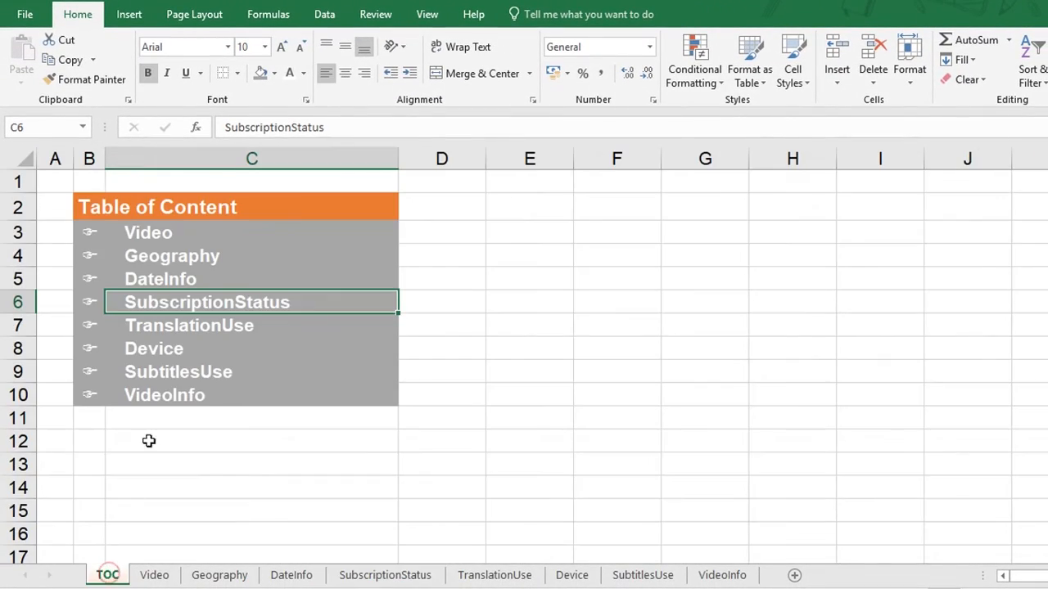
pyautogui.click(168, 383)
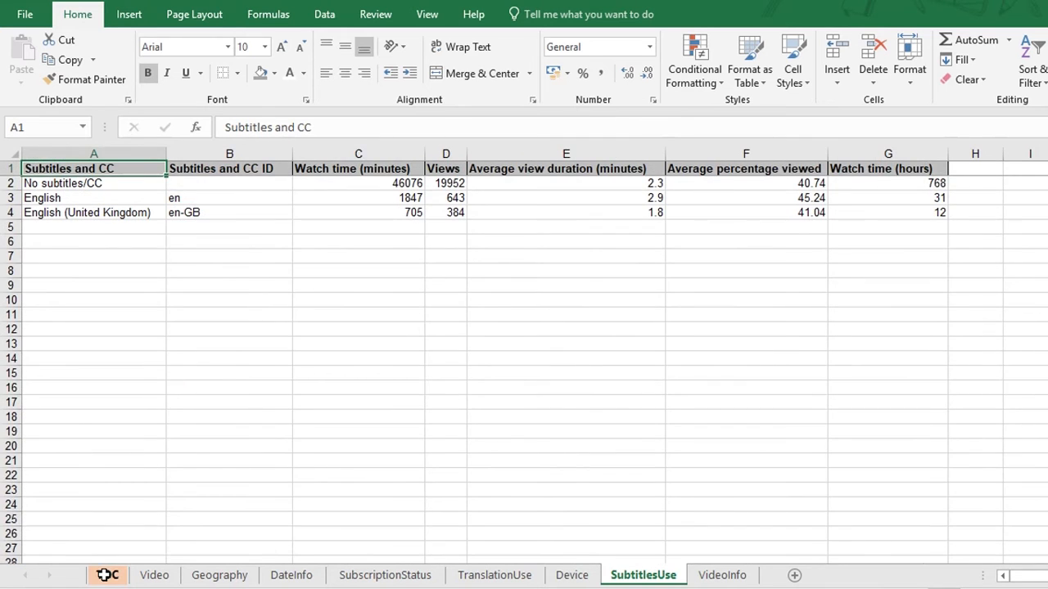
pyautogui.click(107, 576)
# Follow the TranslationUse, VideoInfo and Geography links in turn, going back to the TOC sheet each time
pyautogui.click(167, 325)
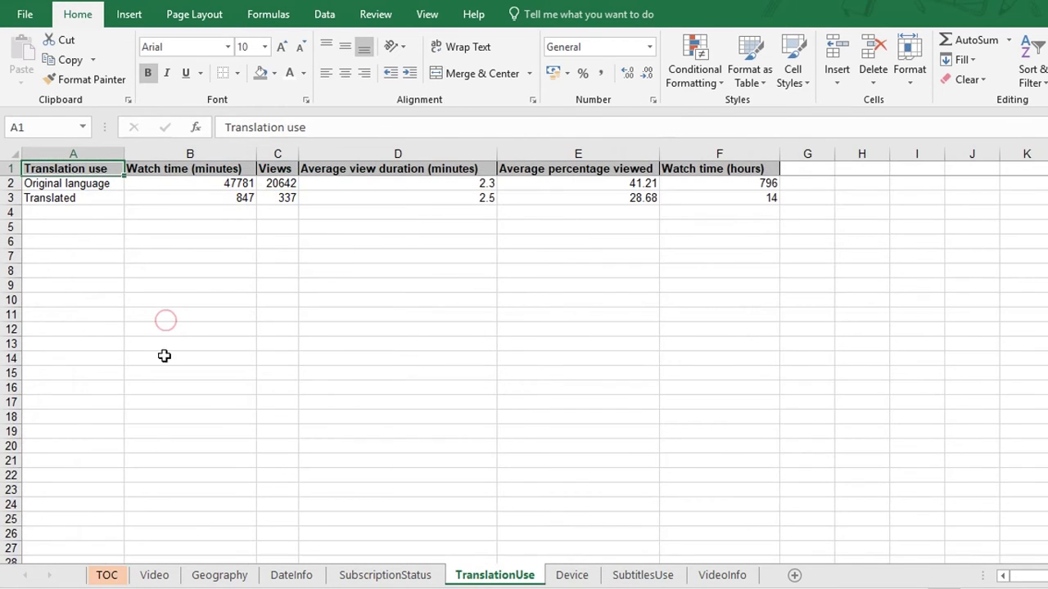
pyautogui.click(111, 577)
pyautogui.click(167, 395)
pyautogui.click(121, 578)
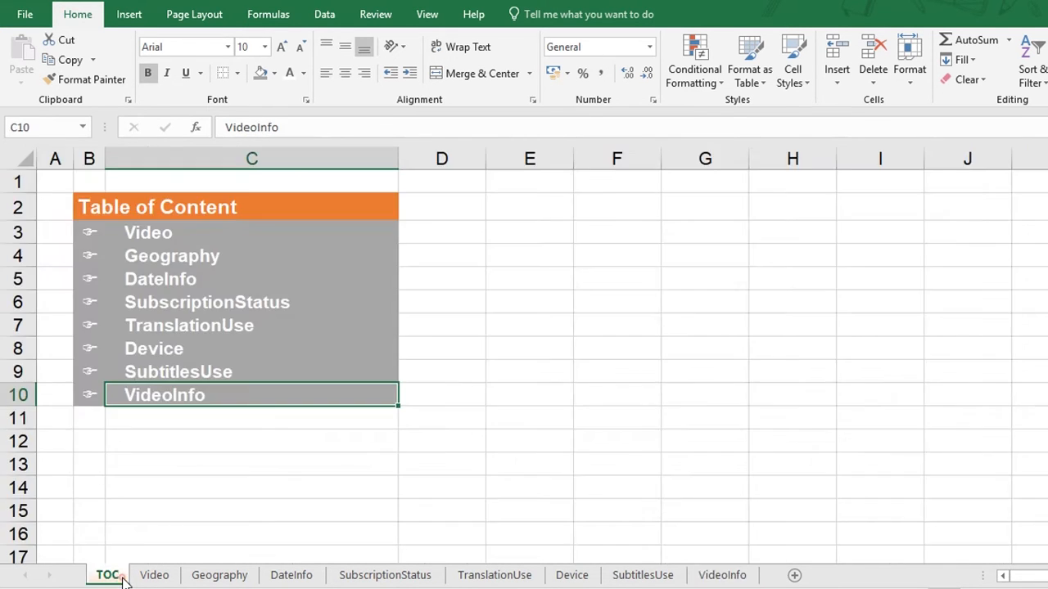
pyautogui.click(168, 265)
pyautogui.click(110, 576)
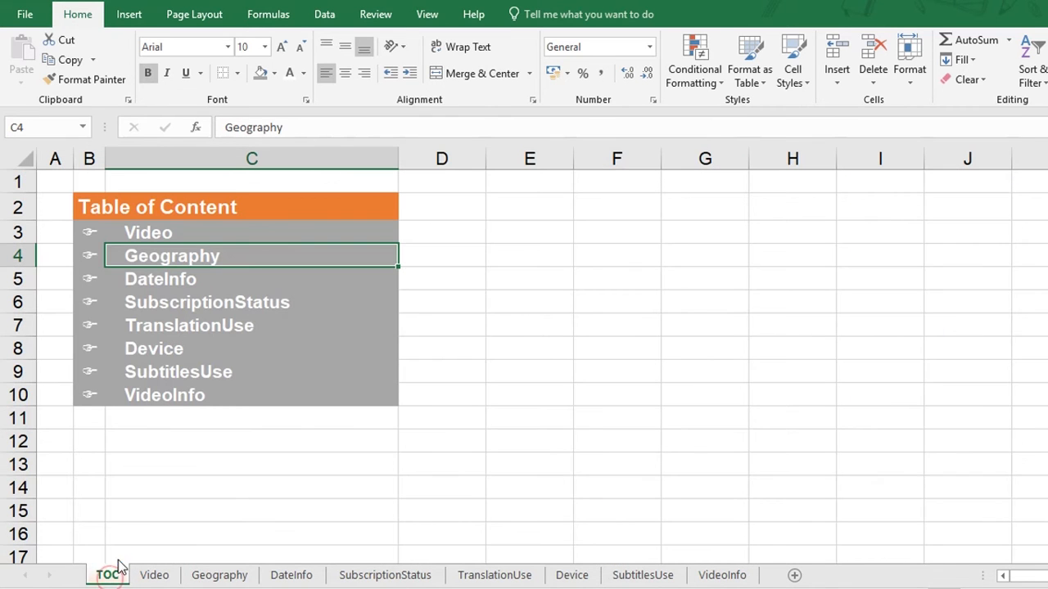